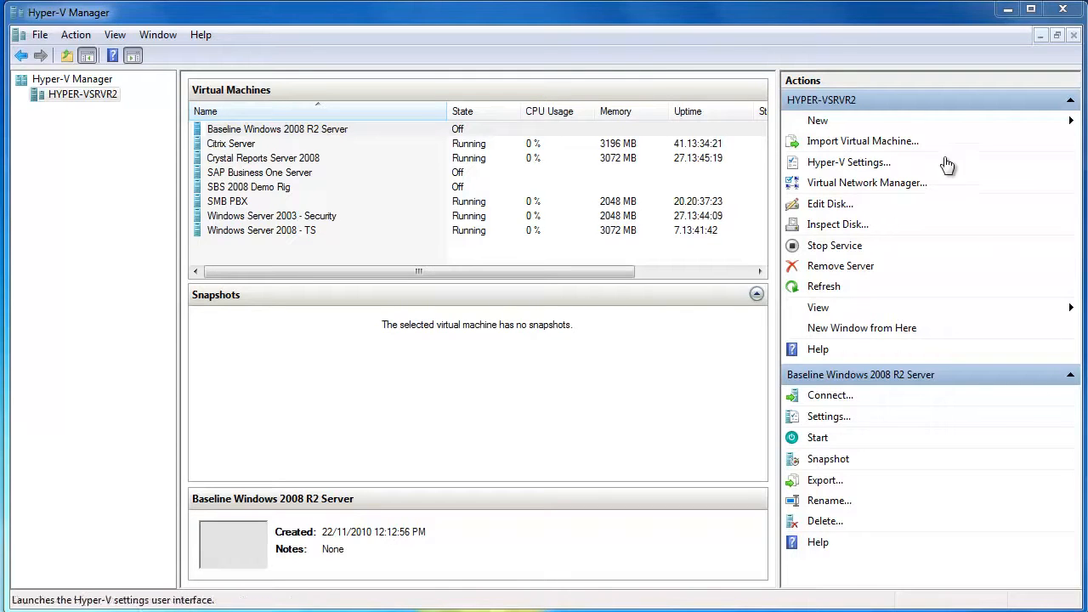
- Start a new virtual machine named 'Small Business Server 2008 Demo Server', correcting the mistyped capital M
click(884, 119)
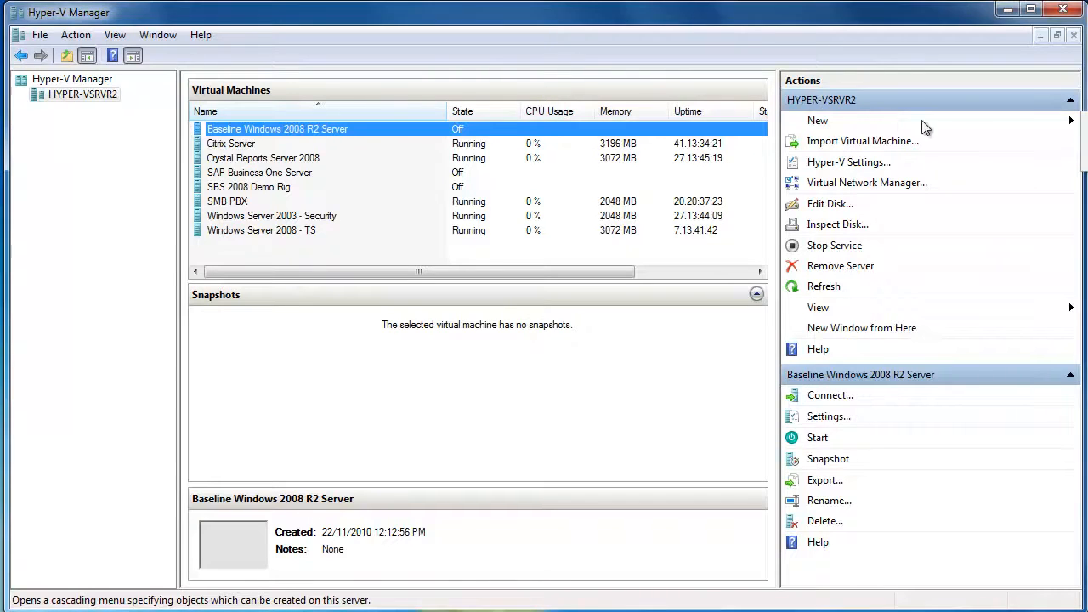
click(1084, 121)
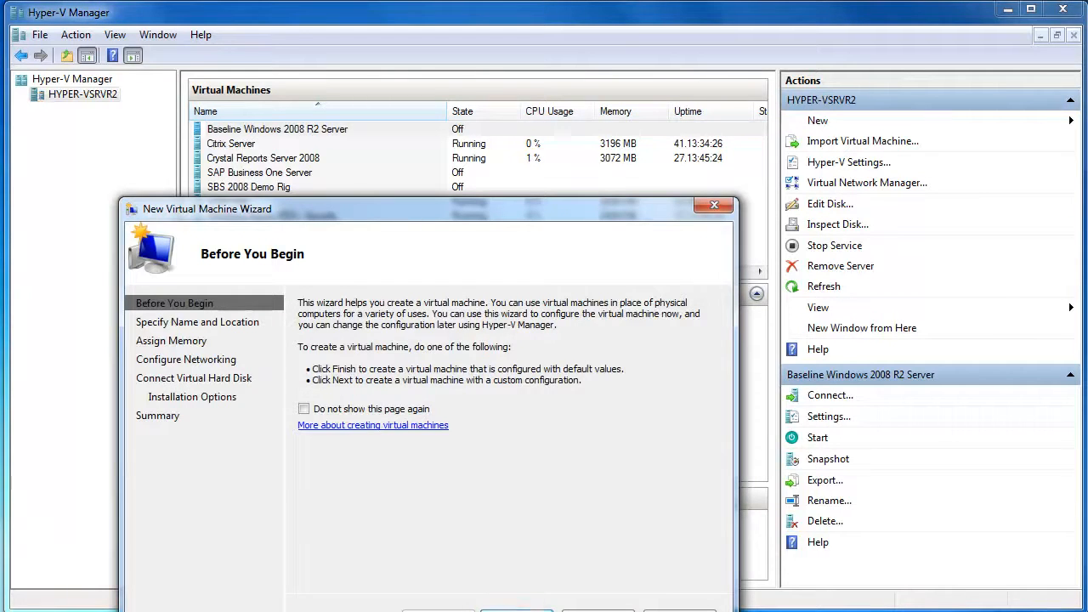
click(535, 610)
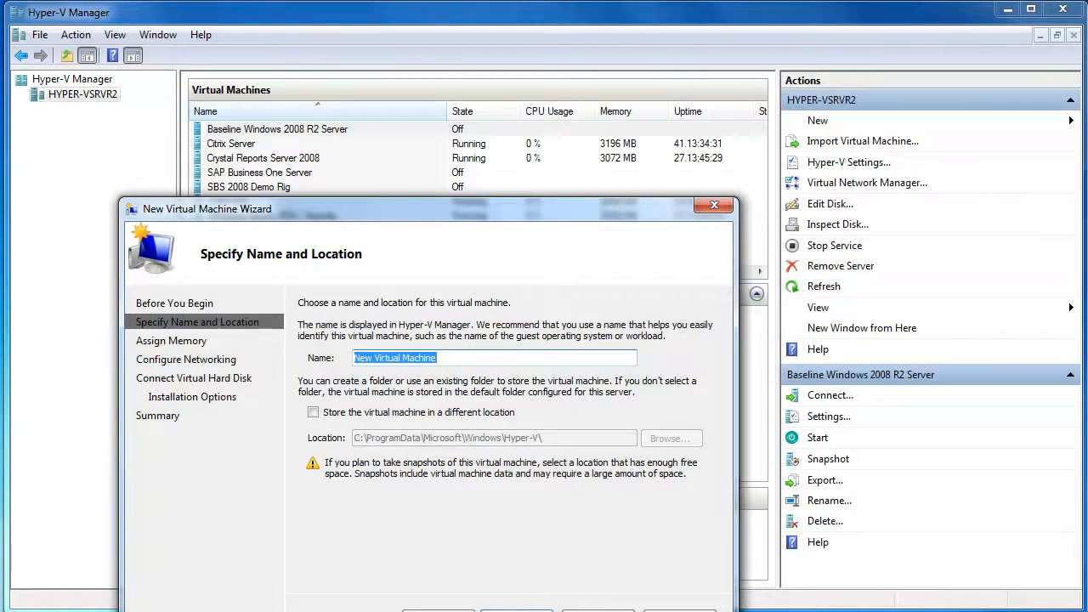
text(SMall)
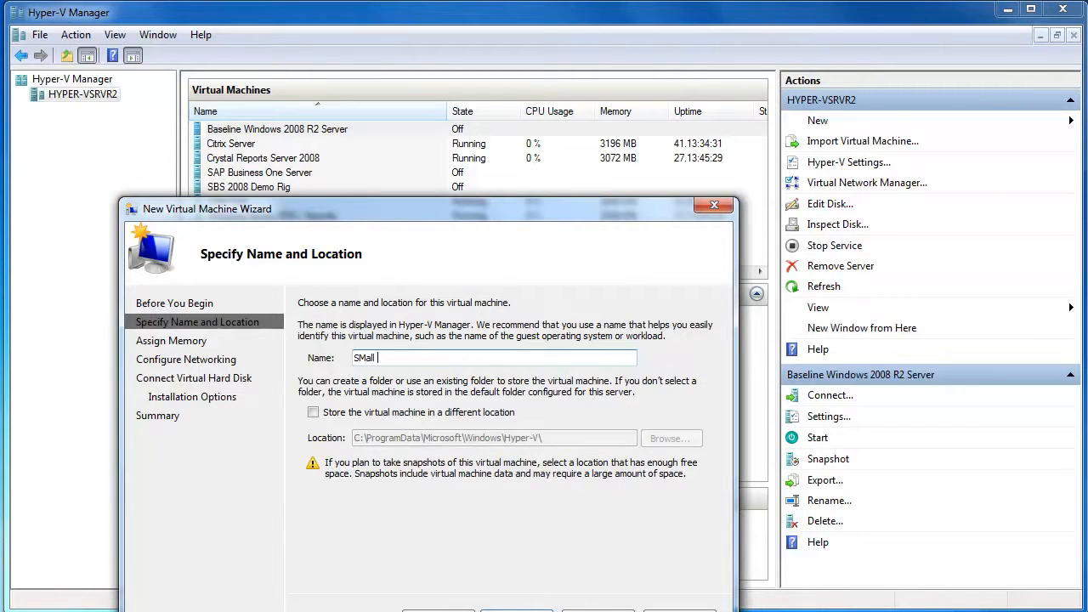
text( Business Server 200)
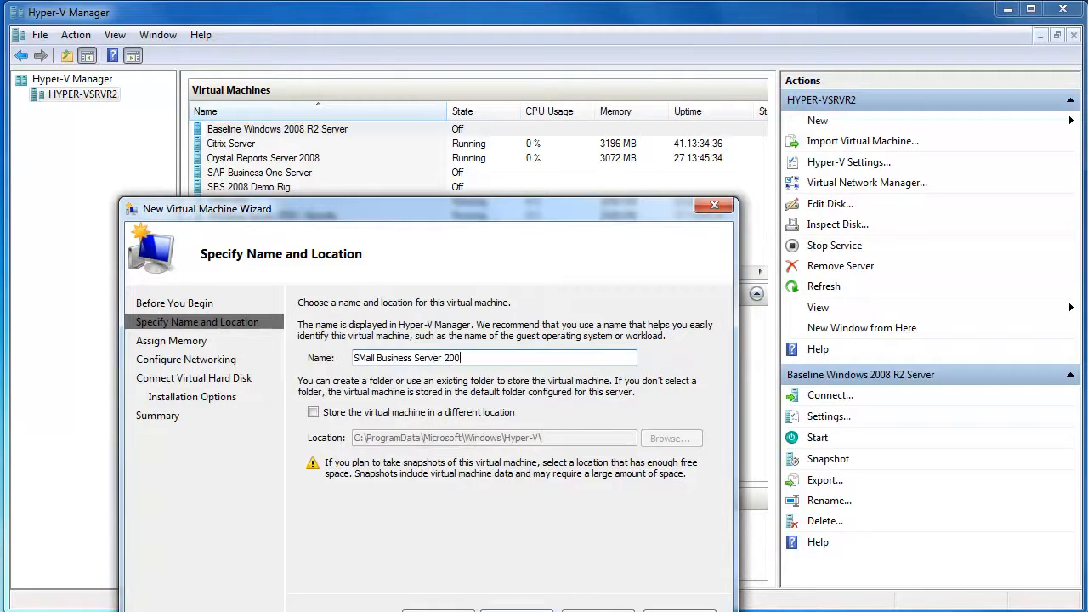
text(8 Demo Server)
drag(360, 358, 367, 358)
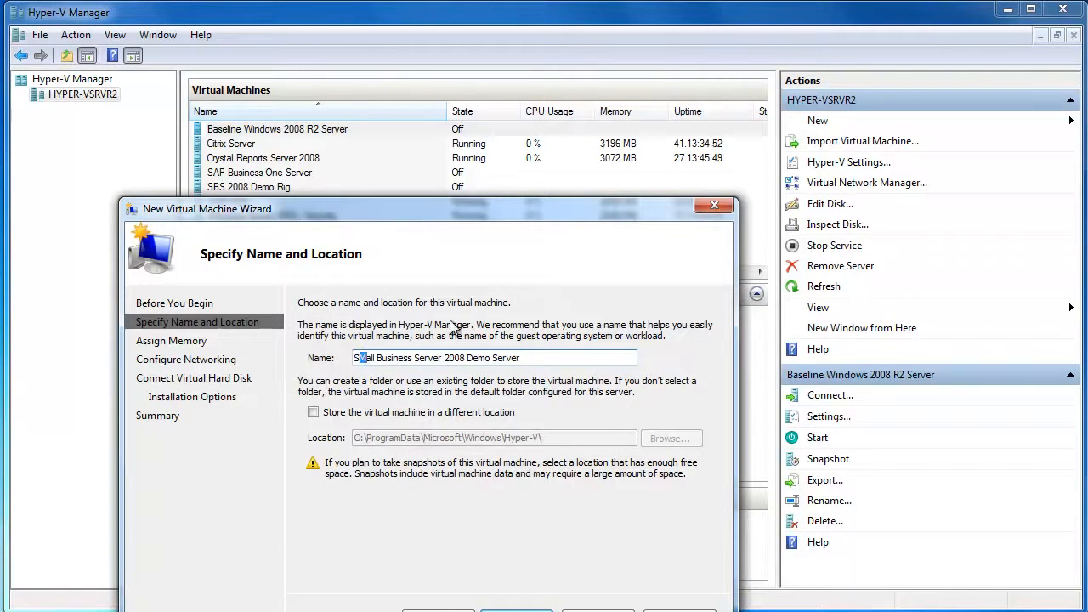
text(m)
- Store the virtual machine in a different location, the D:\Production VMs\ folder
click(313, 412)
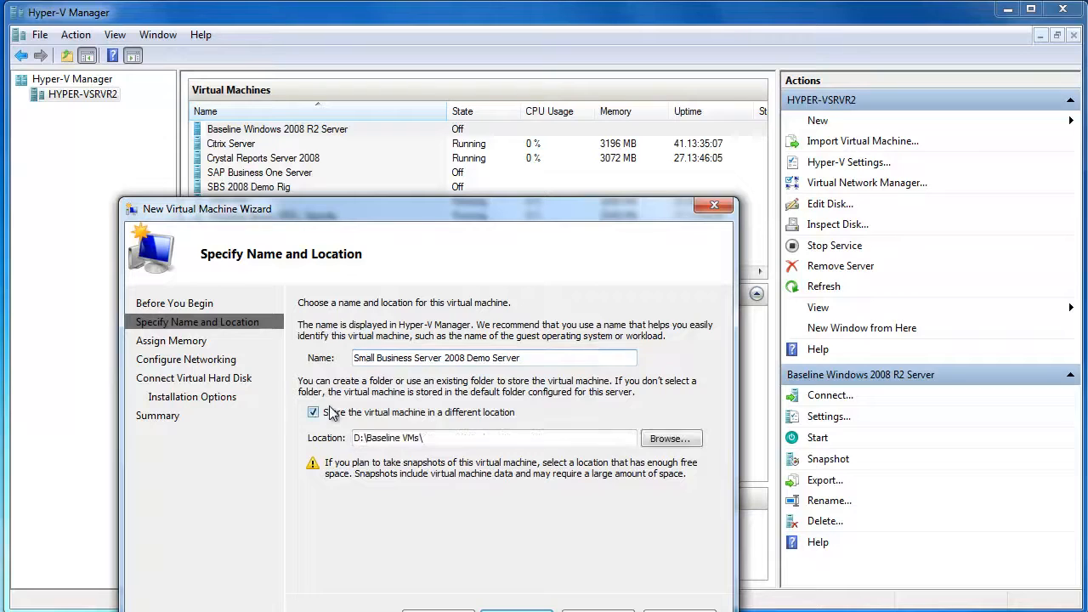
click(423, 440)
click(669, 448)
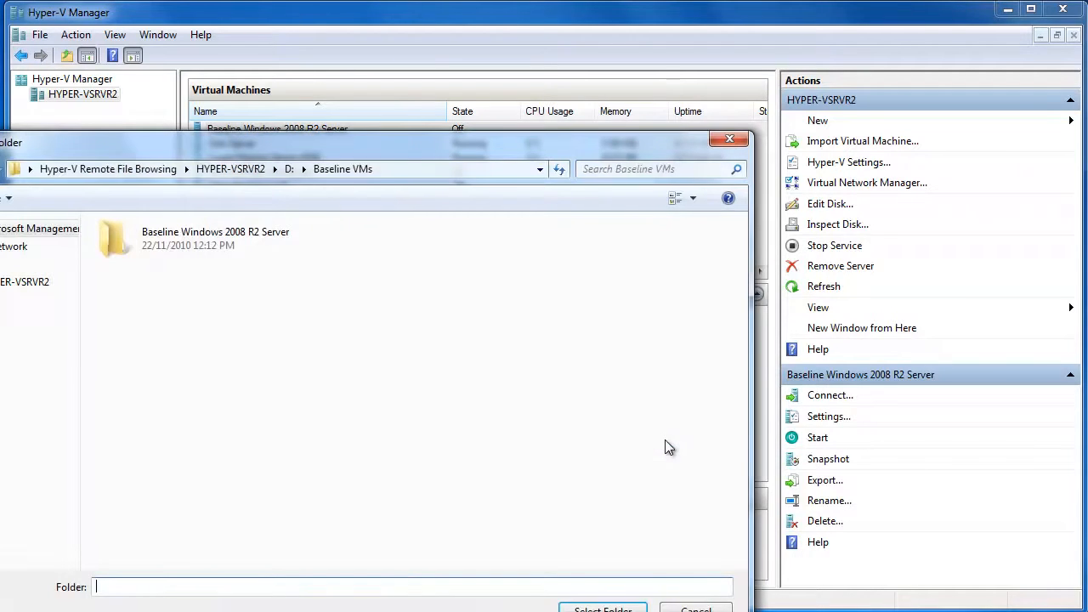
click(290, 170)
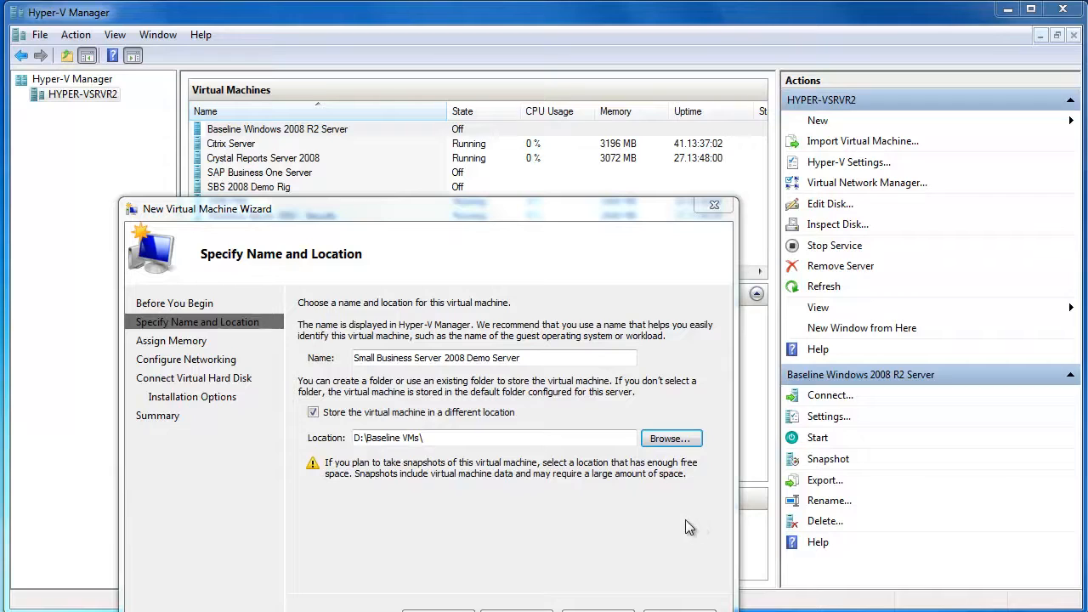
click(673, 438)
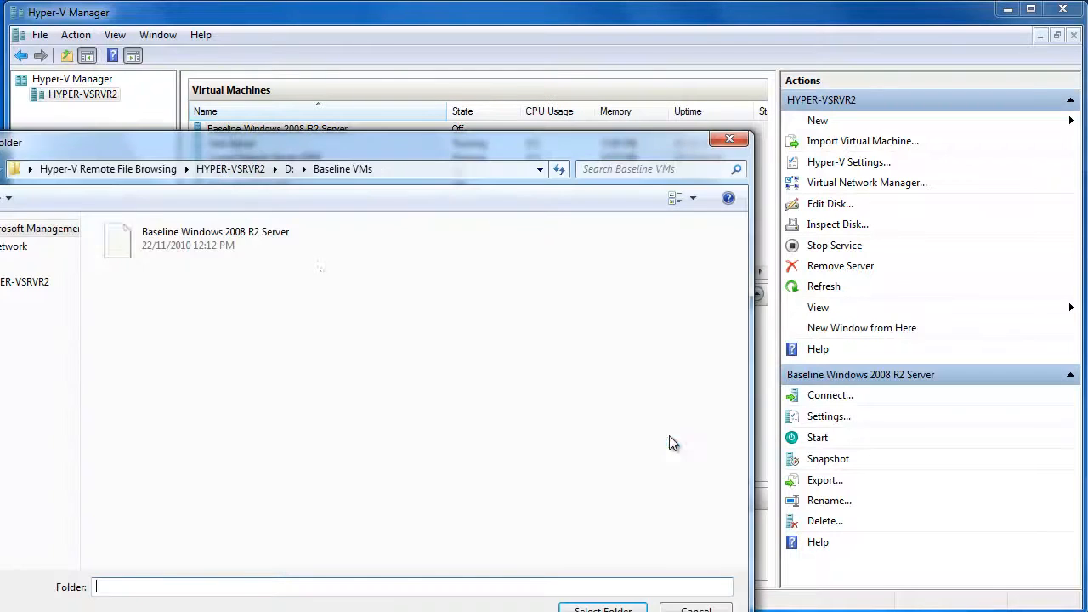
click(289, 170)
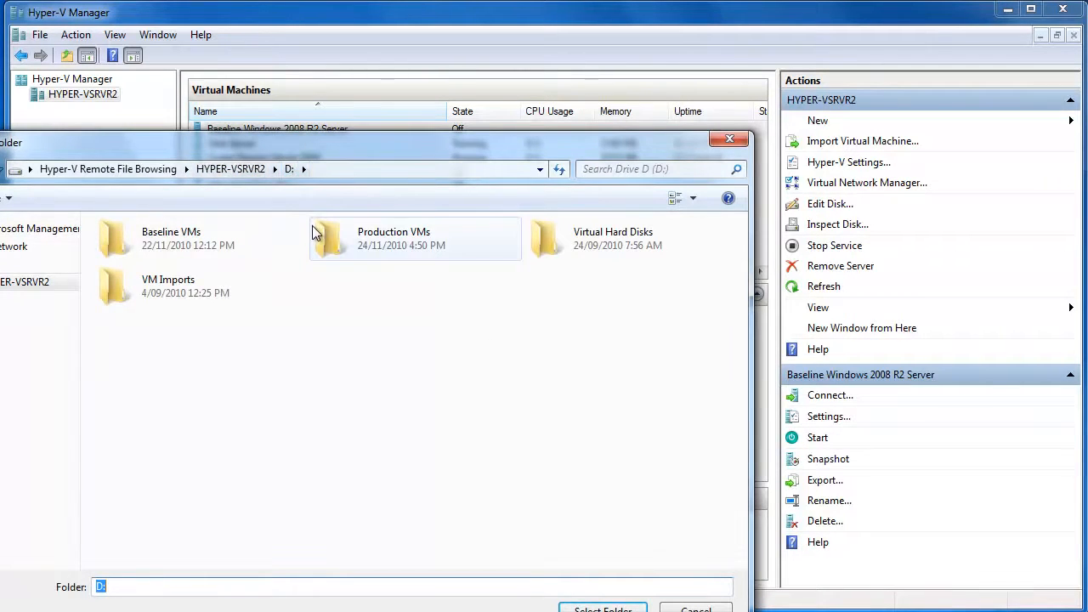
double_click(380, 246)
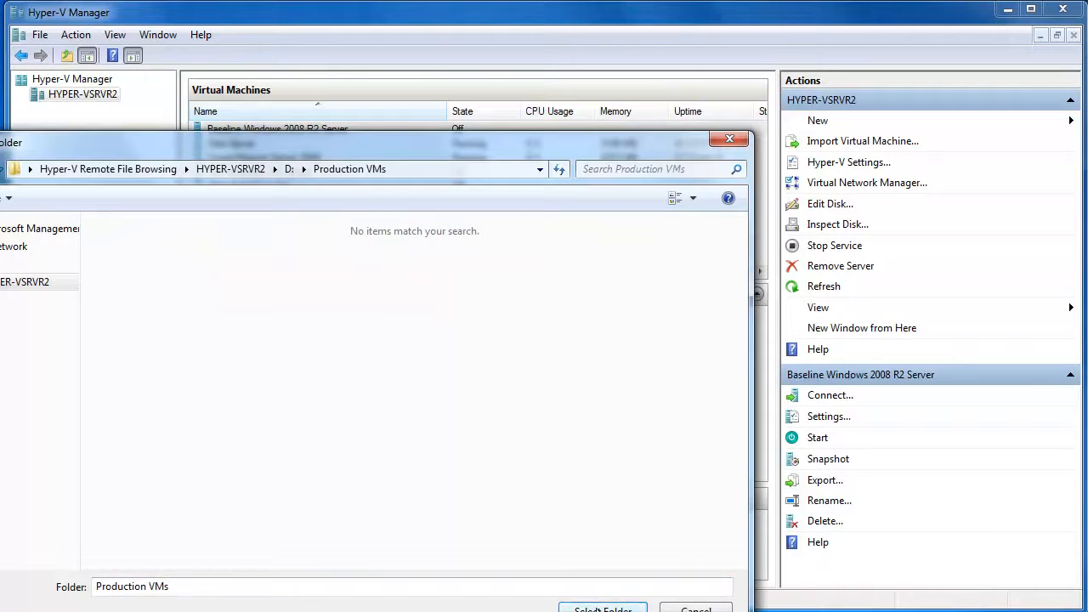
click(602, 608)
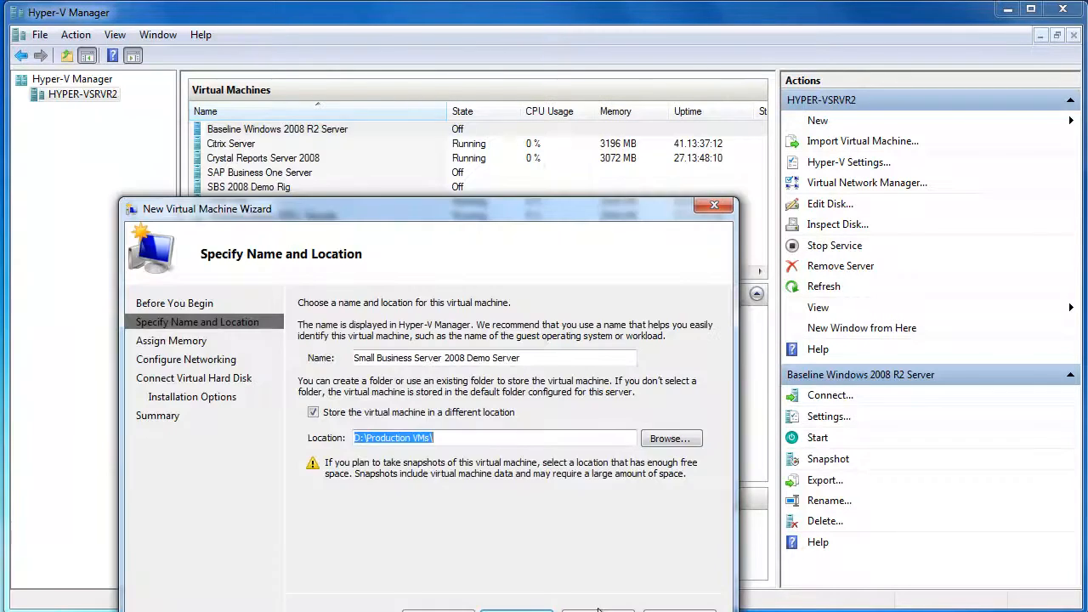
click(540, 609)
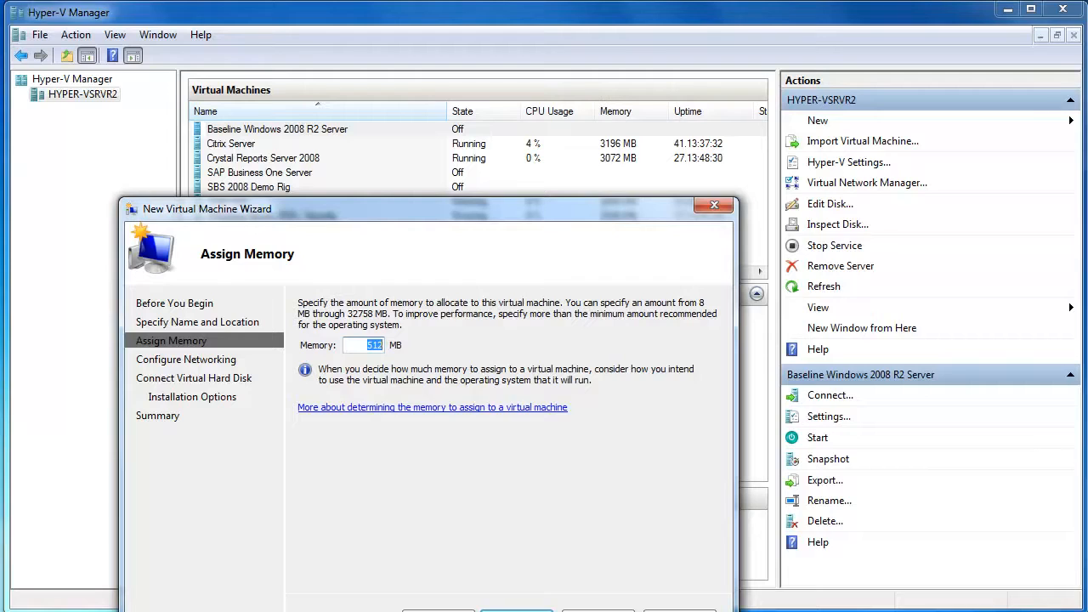
- Replace the default 512 MB memory with 8096 MB
click(379, 344)
key(BackSpace)
key(BackSpace)
key(BackSpace)
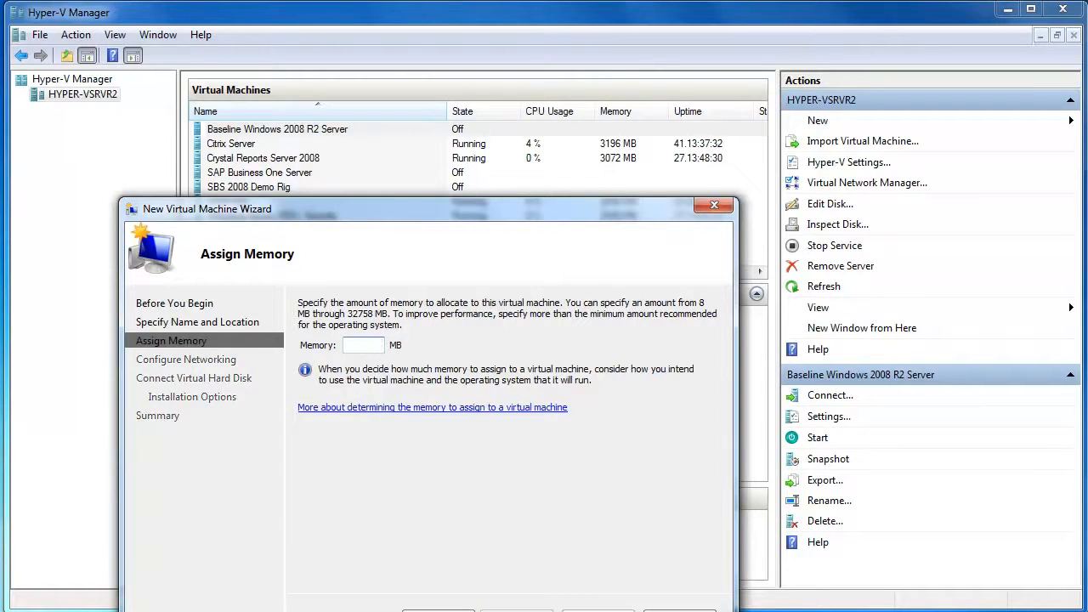
text(8096)
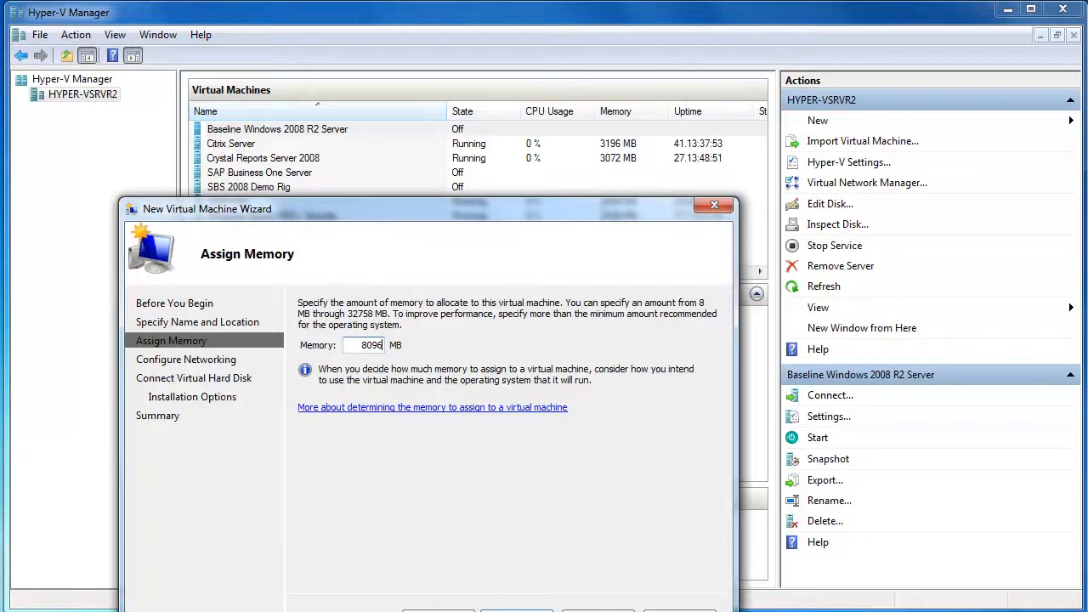
click(515, 610)
- Connect the VM to Virtual Network A and accept the default 127 GB virtual hard disk
click(576, 338)
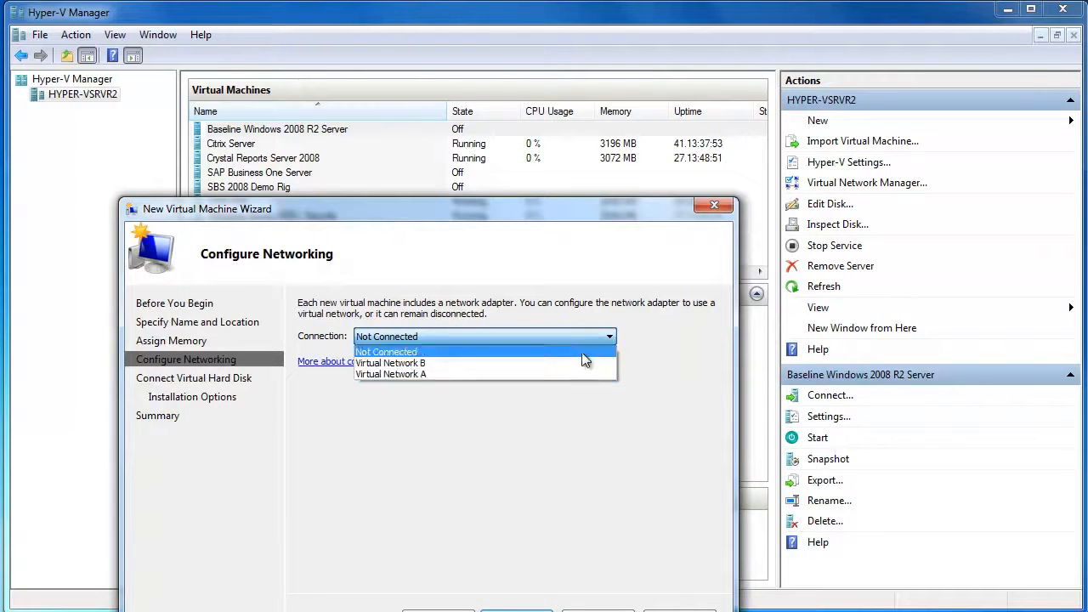
click(549, 373)
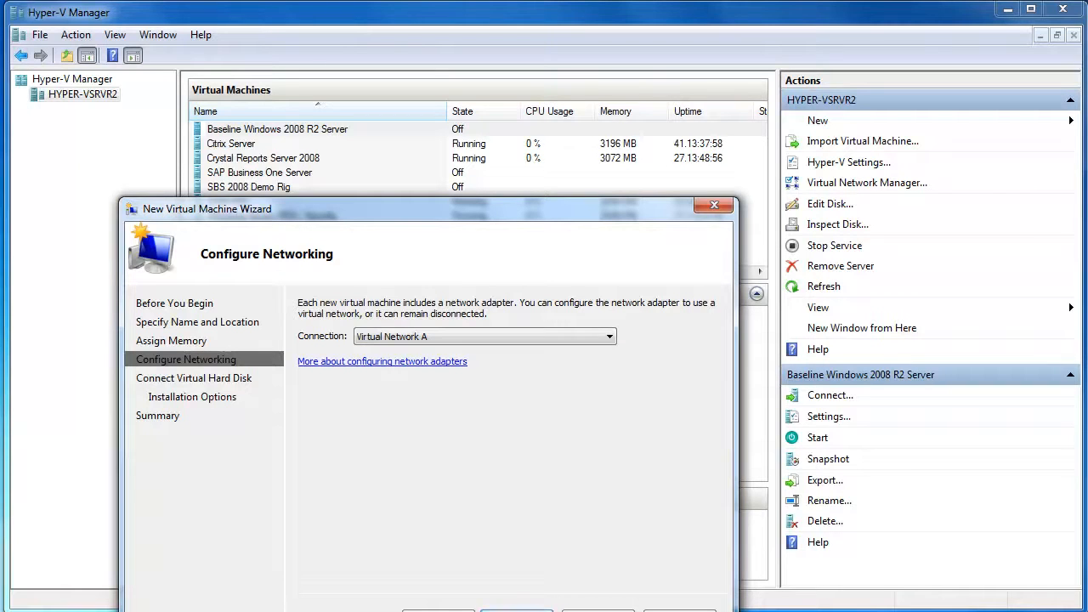
click(516, 611)
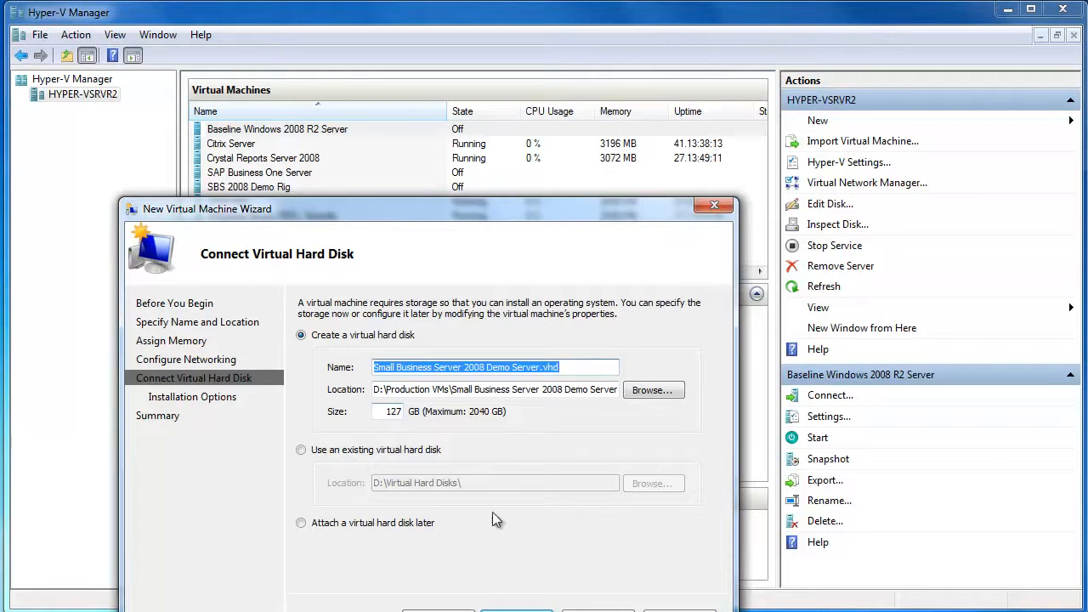
click(514, 610)
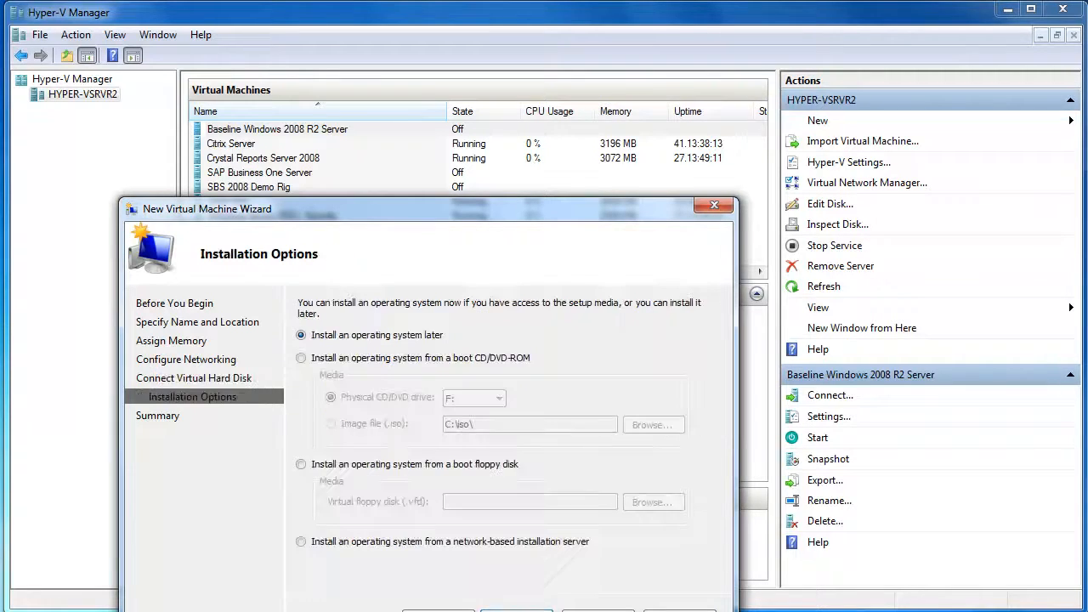
- Install the OS from the Small Business Server 2008 ISO image in C:\iso, then review the summary
click(381, 359)
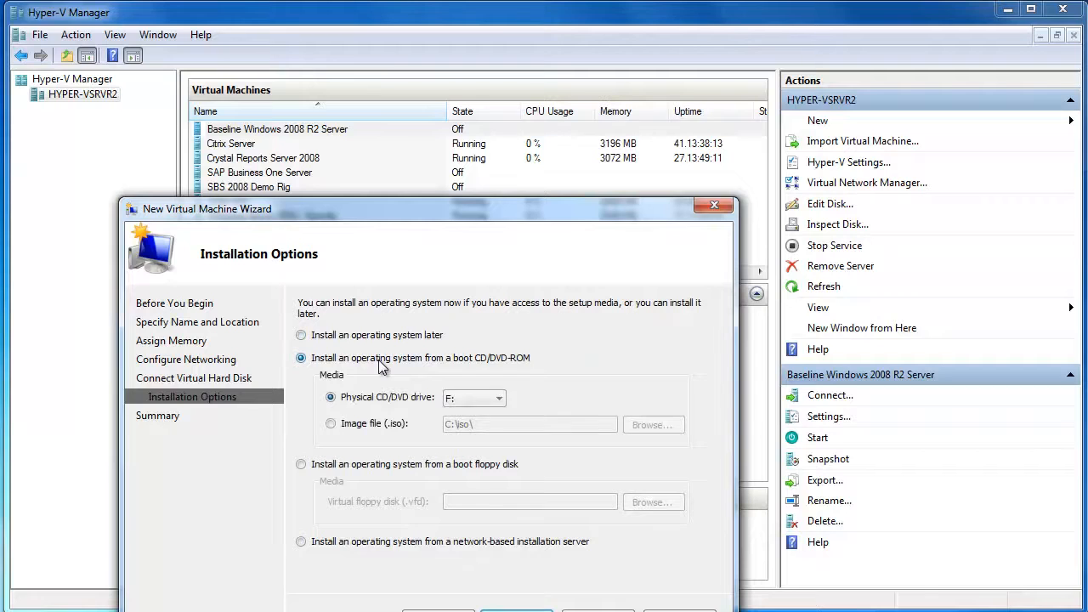
click(365, 425)
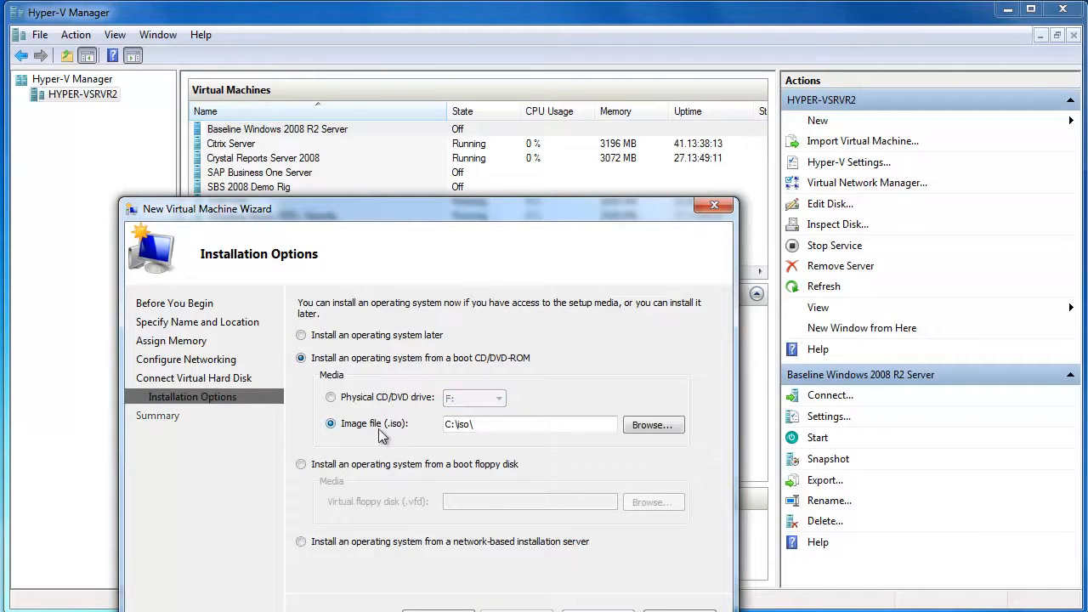
click(646, 427)
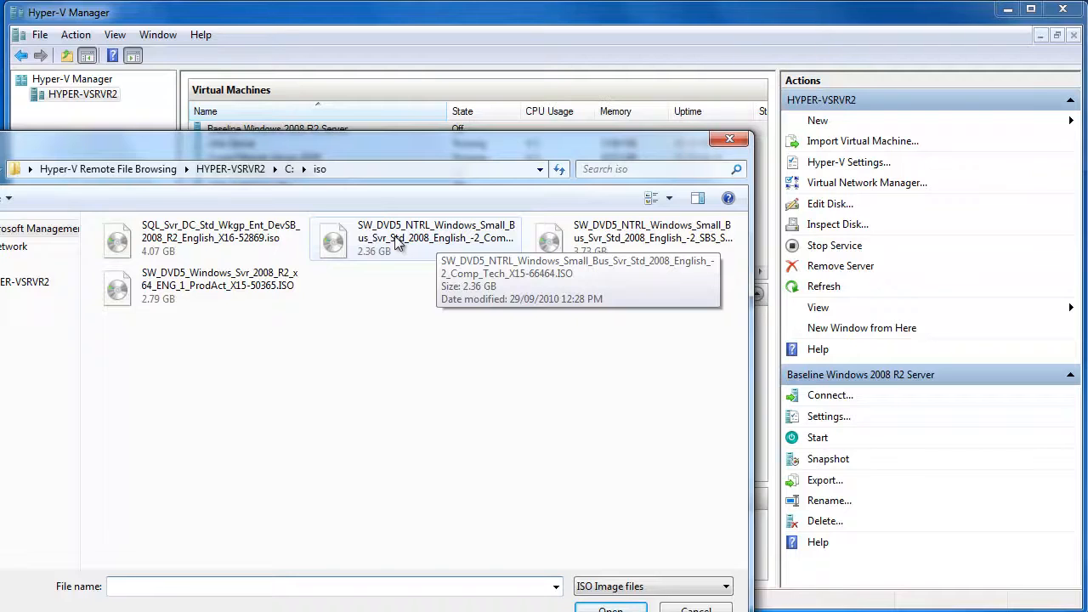
click(614, 242)
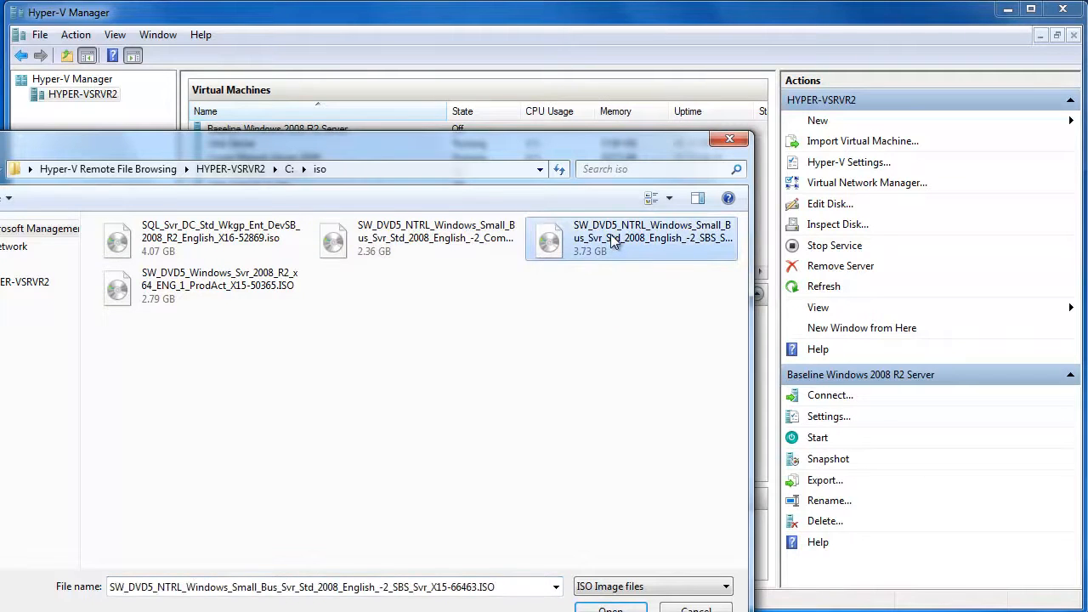
click(625, 608)
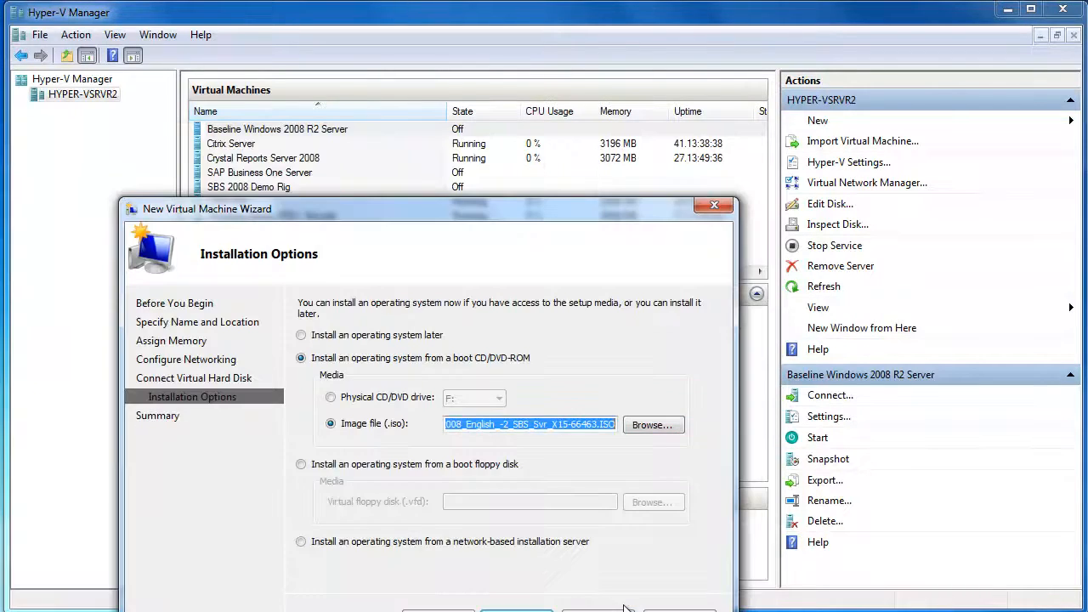
click(516, 610)
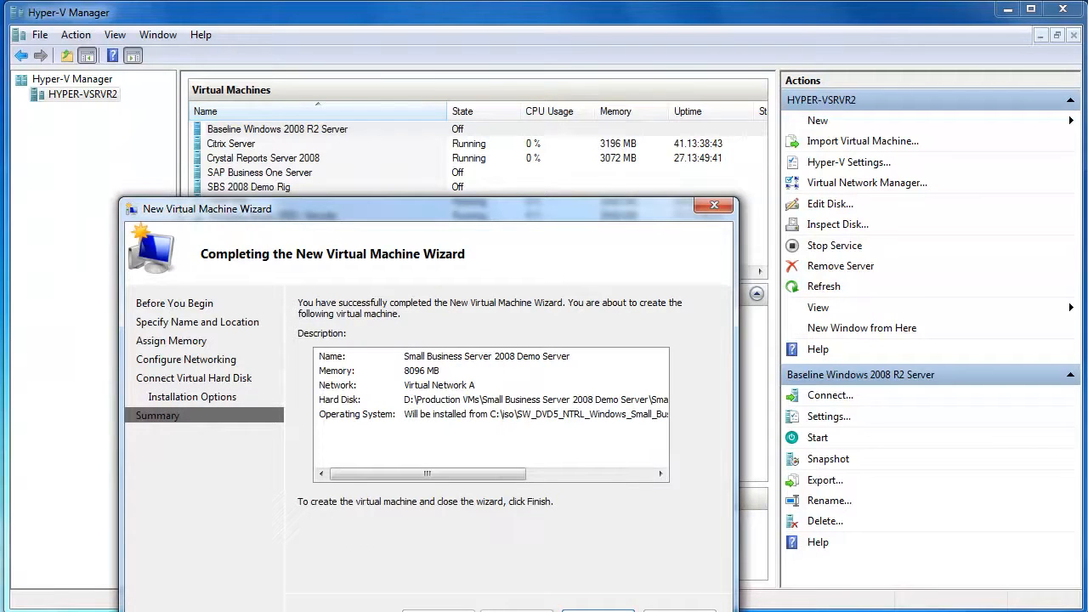
- Finish the wizard, then select the Small Business Server 2008 Demo Server VM and start it
key(Return)
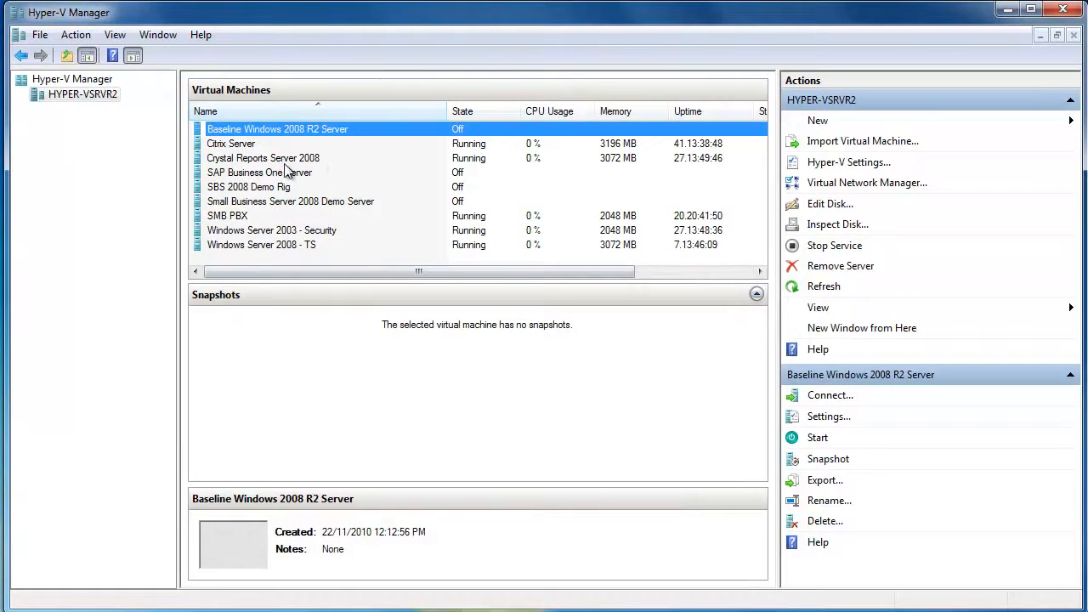
click(296, 202)
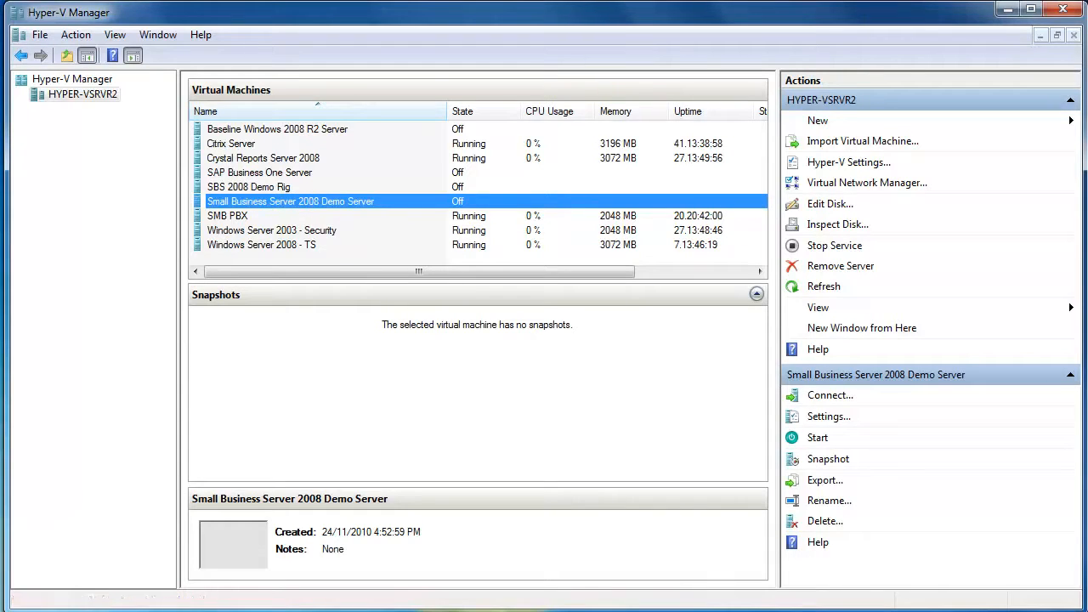
click(818, 438)
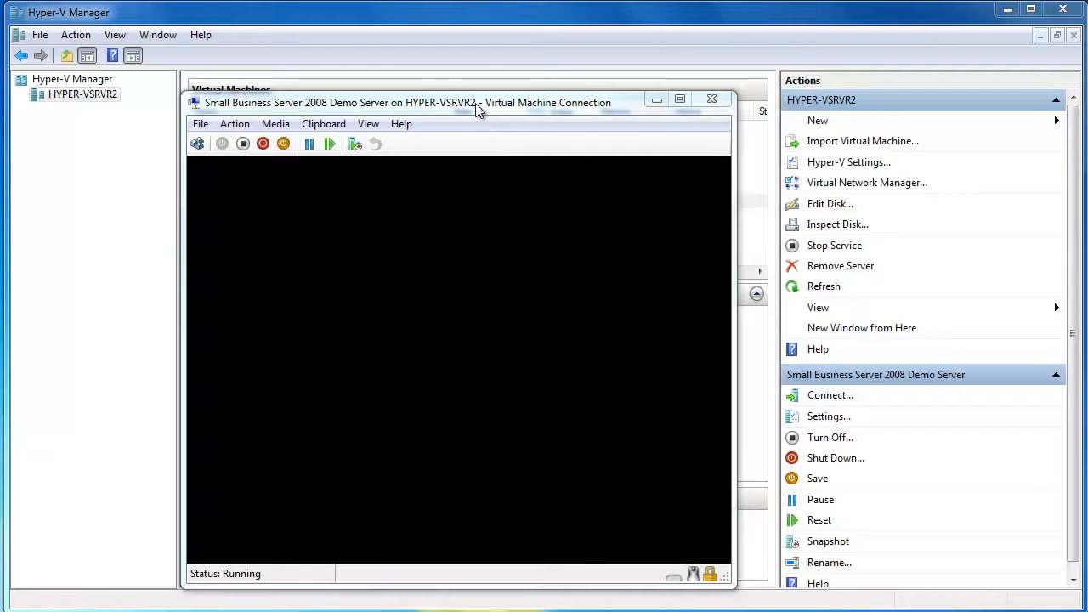
- Move the console window up and set the time and currency format to English (Australia)
drag(475, 104, 473, 77)
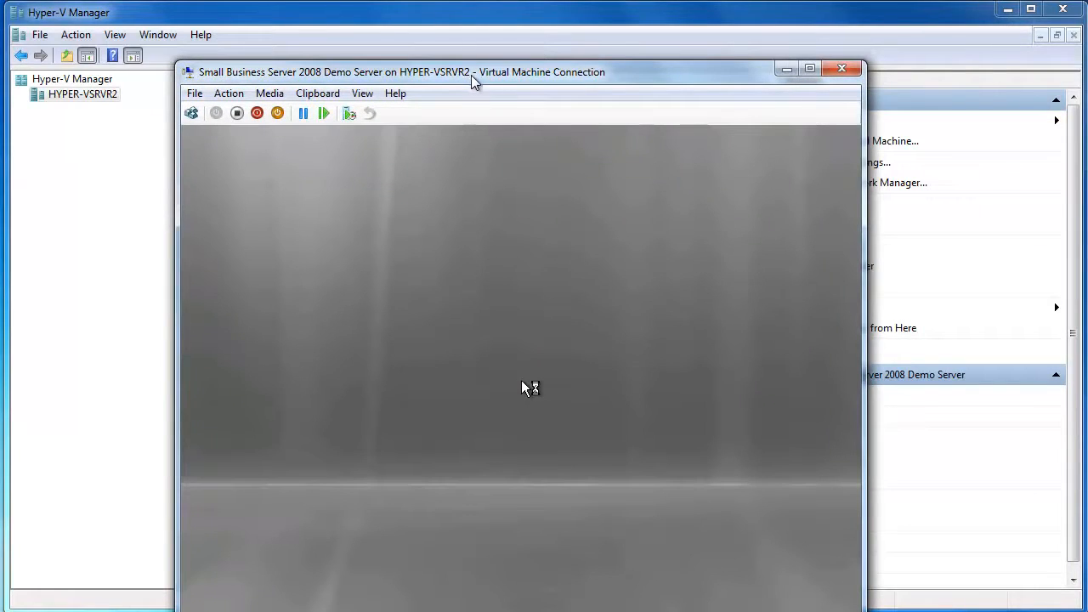
drag(476, 79, 435, 24)
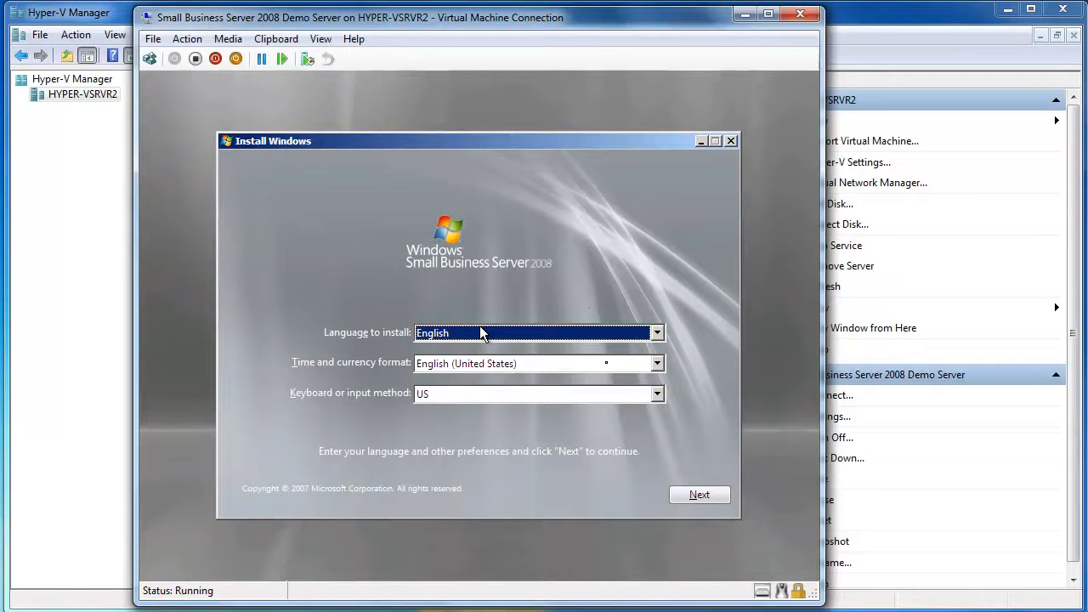
click(481, 332)
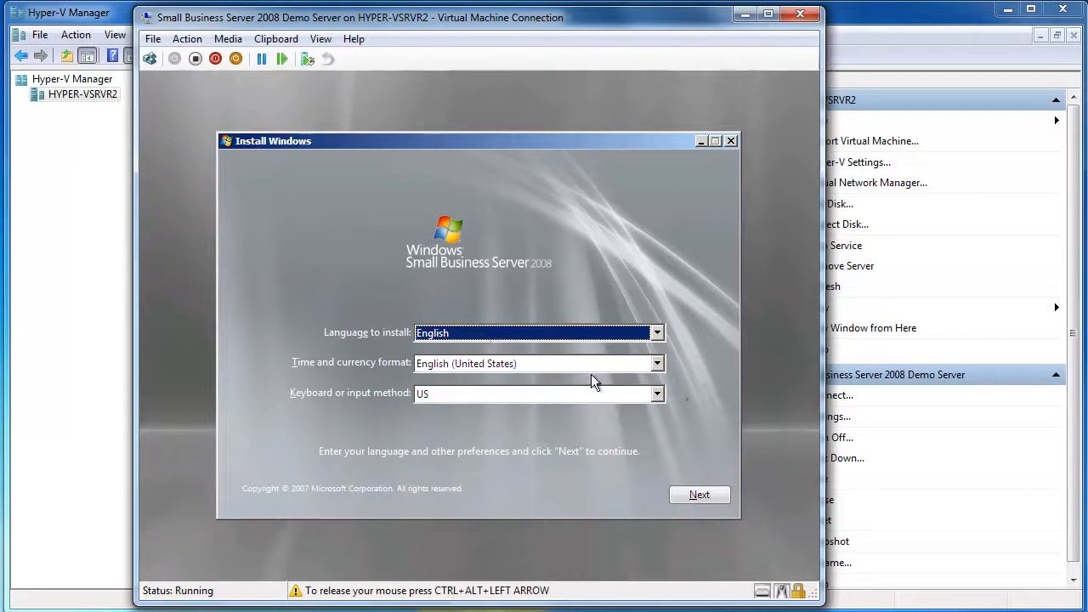
click(660, 366)
scroll(561, 408, up, 5)
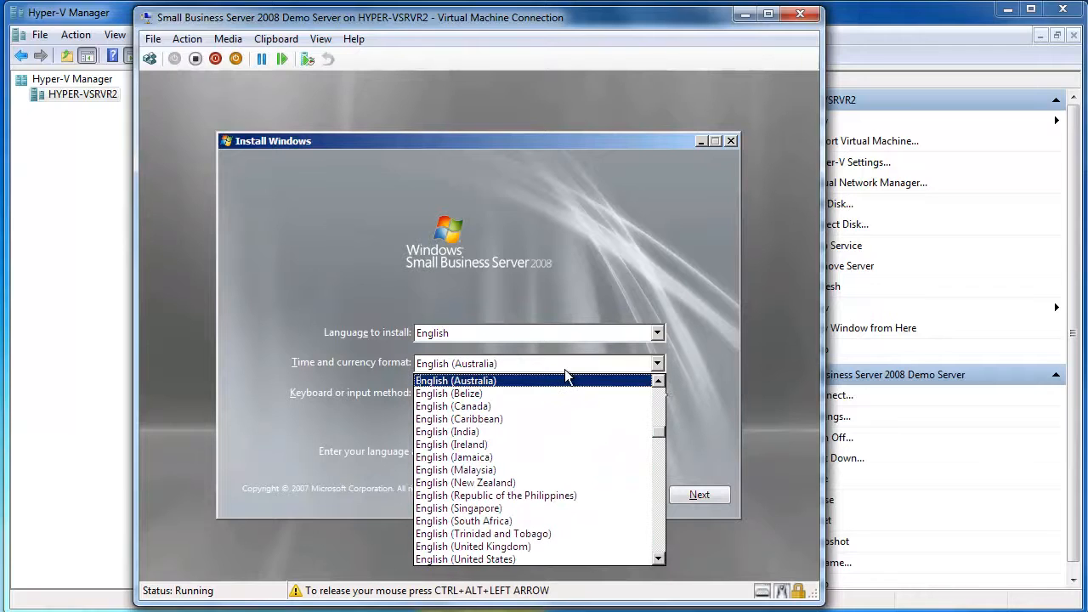
click(541, 380)
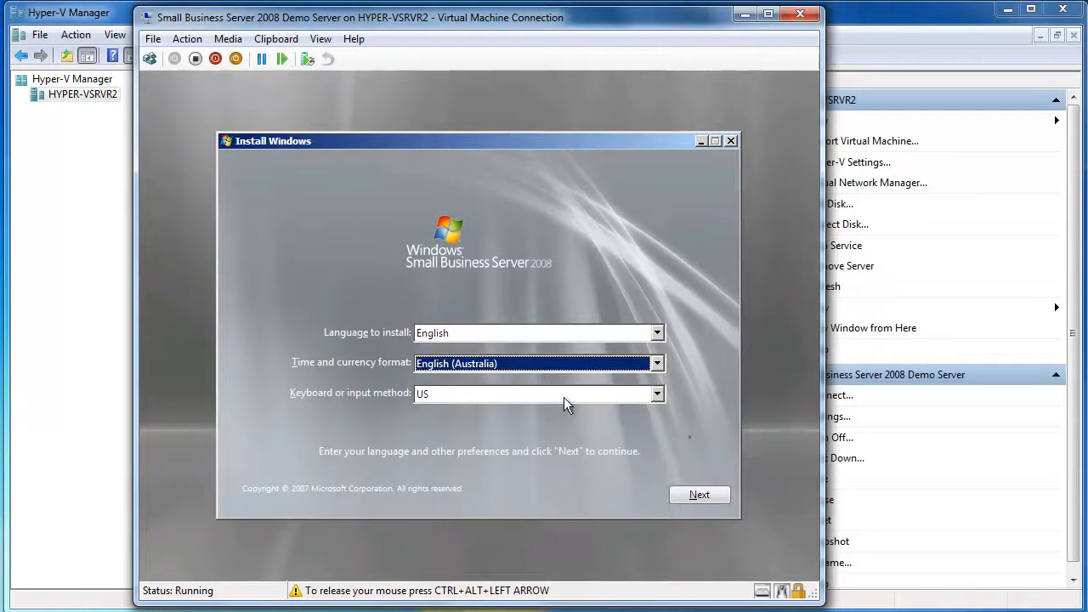
click(704, 493)
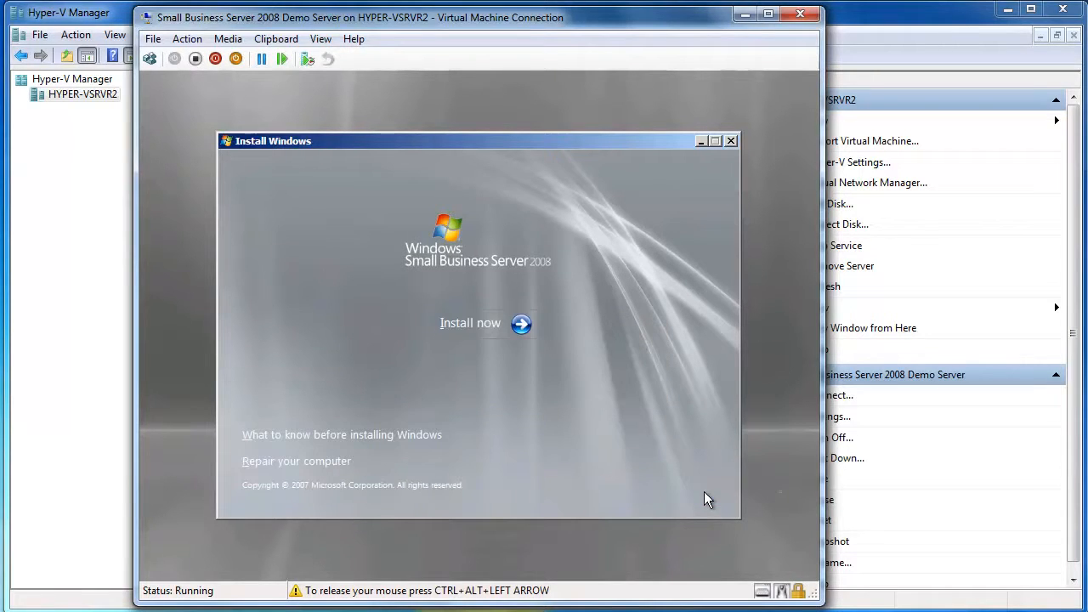
- Begin the Windows SBS 2008 installation without entering a product key
click(470, 327)
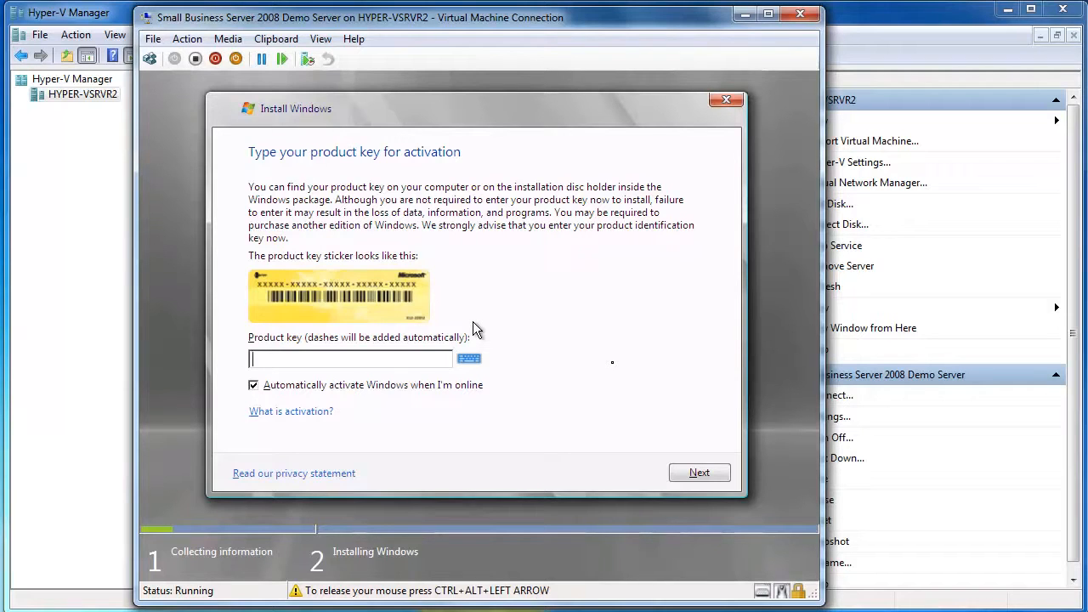
click(685, 480)
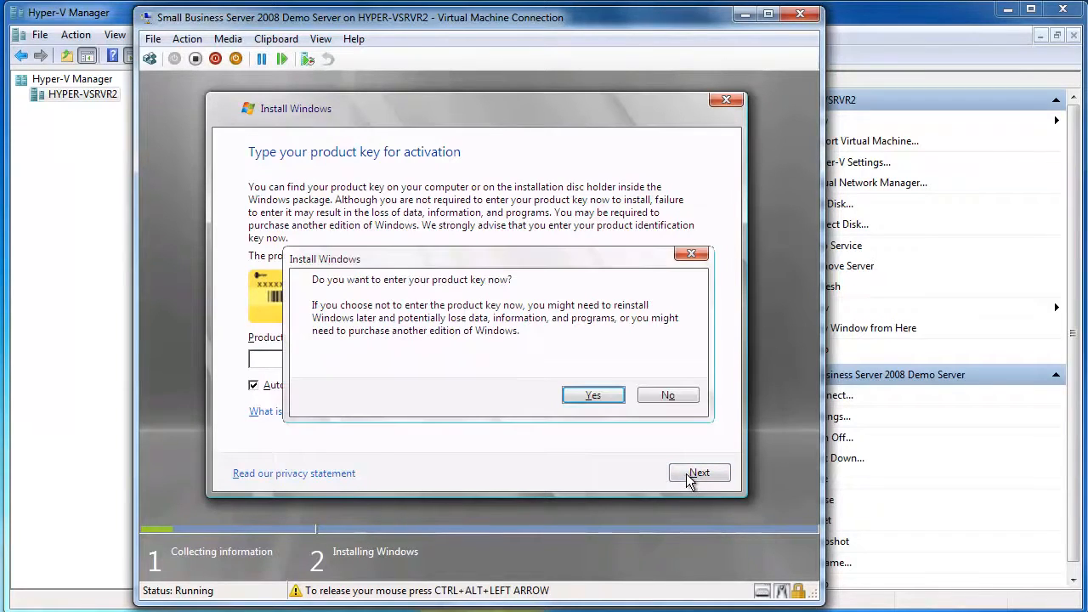
click(677, 397)
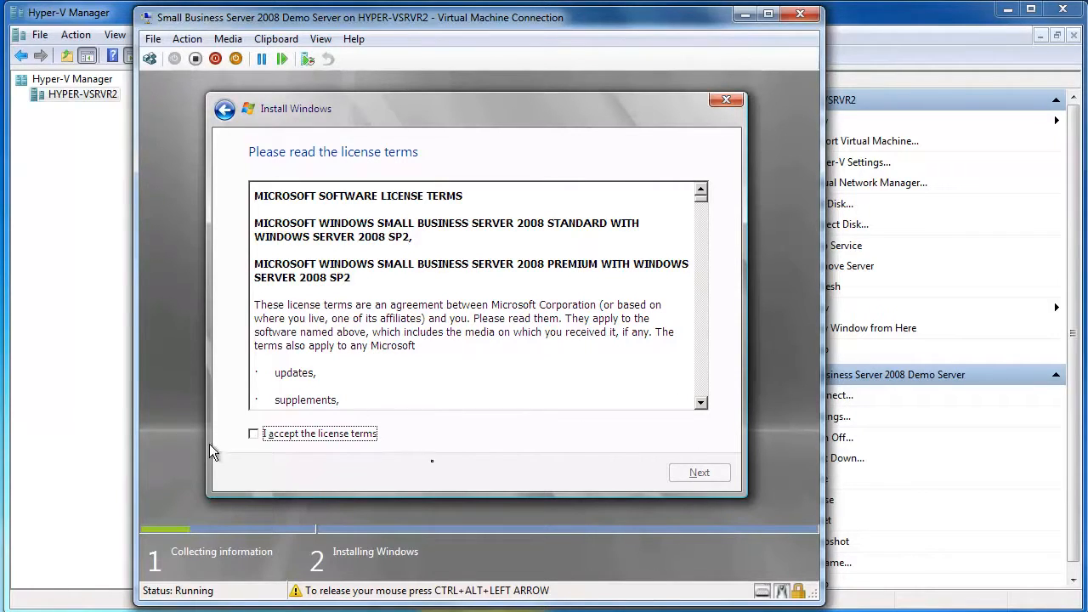
- Accept the licence terms and run a Custom (advanced) install onto Disk 0's unallocated space
click(279, 437)
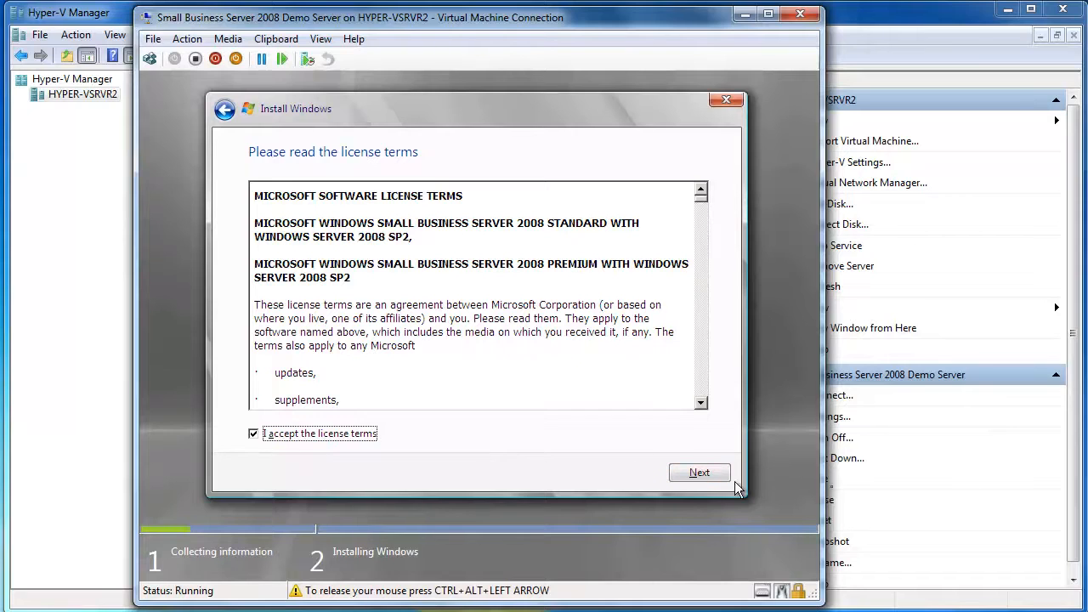
click(697, 470)
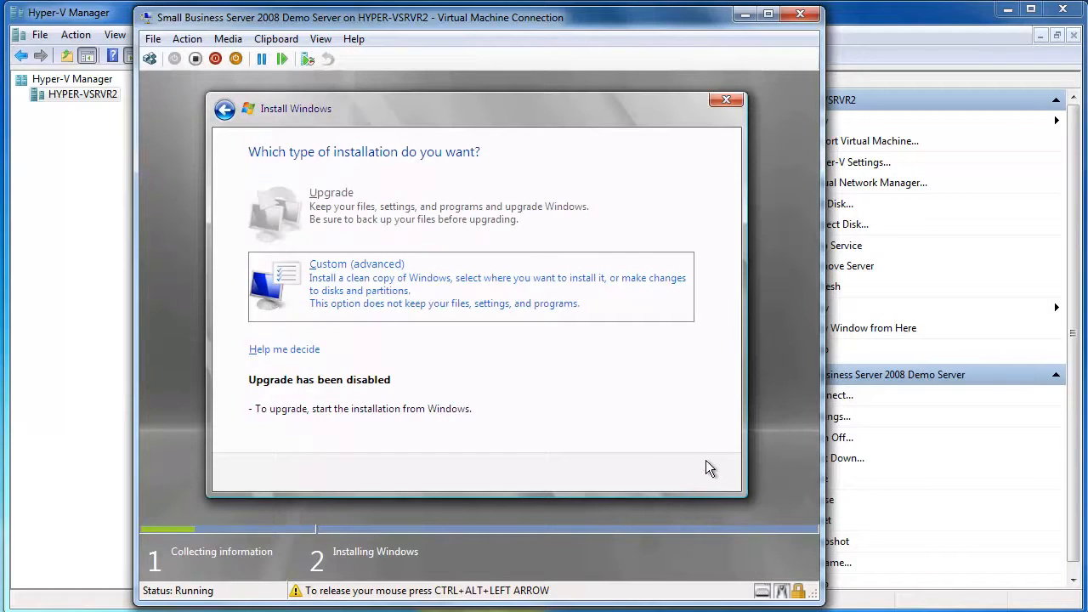
click(409, 290)
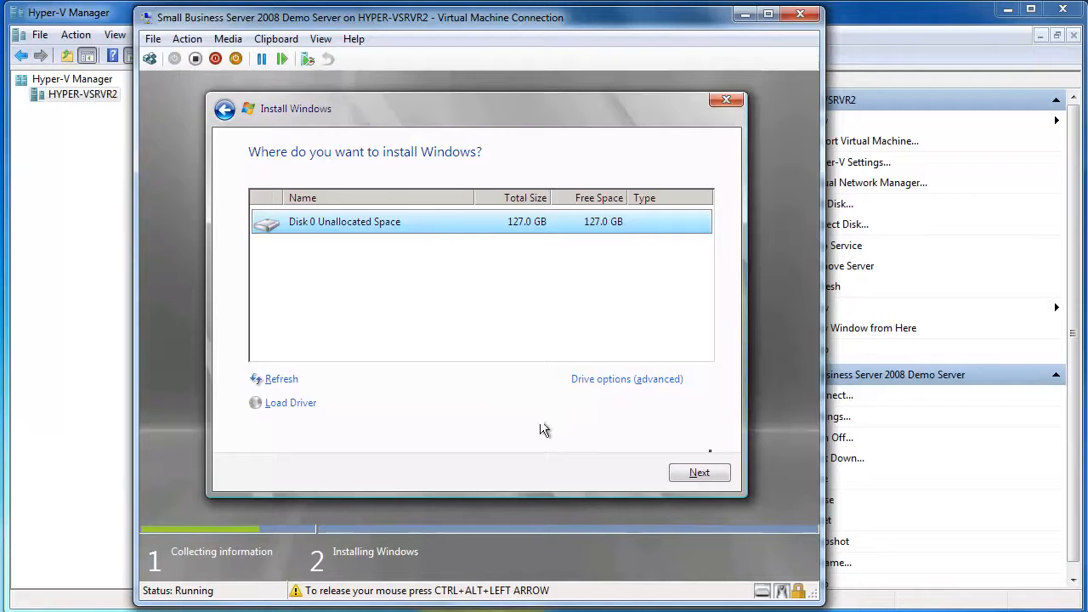
click(690, 472)
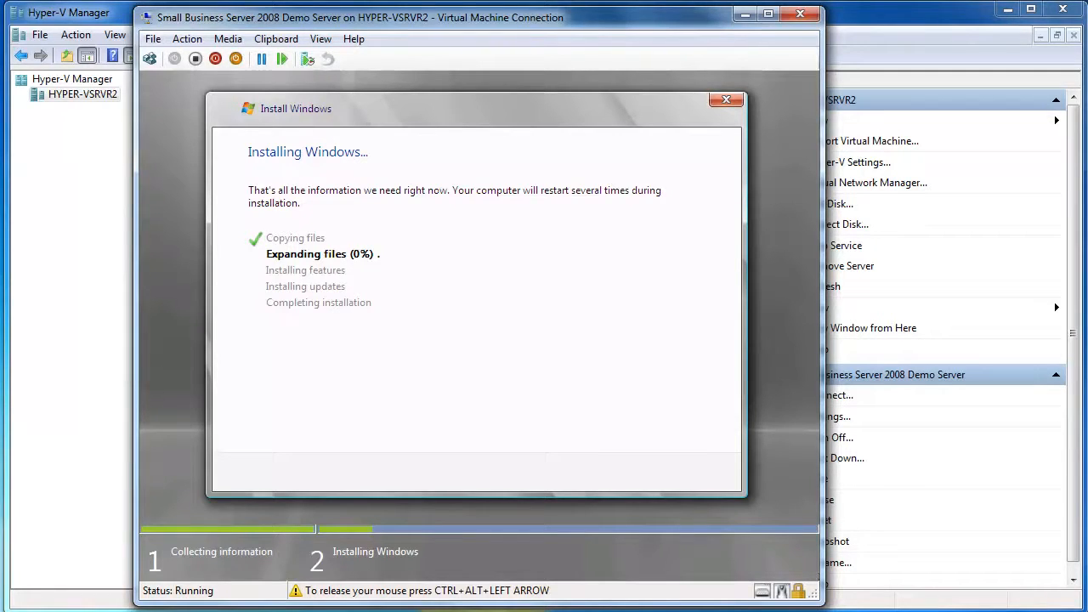
- Release the mouse from the VM with Ctrl+Alt+Left Arrow and wait for Continue installation
key(ctrl+alt+Left)
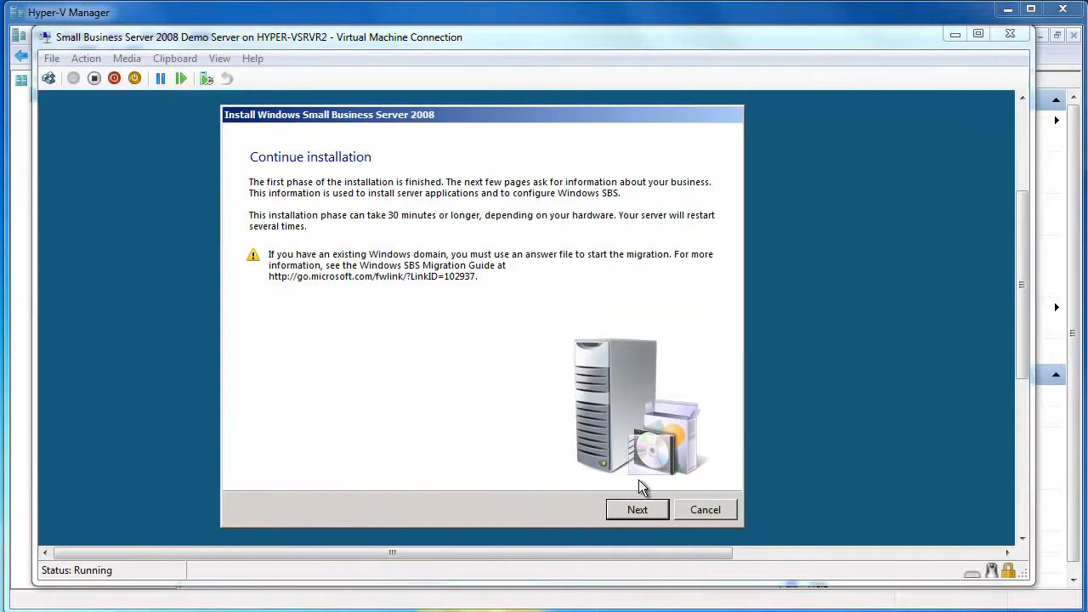
- Check and accept the VM's date and time settings, then continue past the clock verification page
click(637, 509)
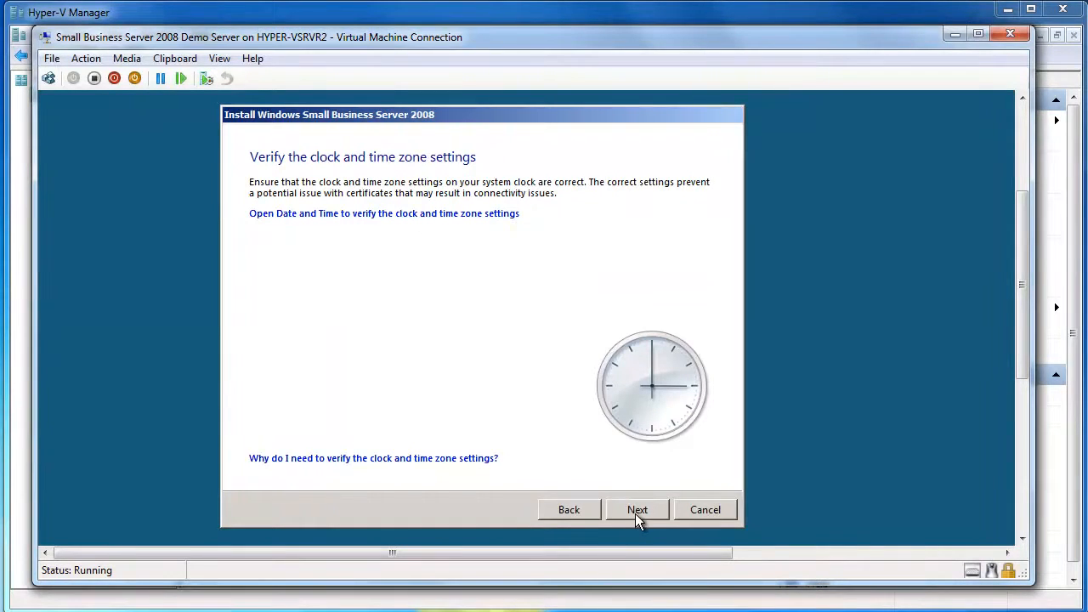
click(429, 214)
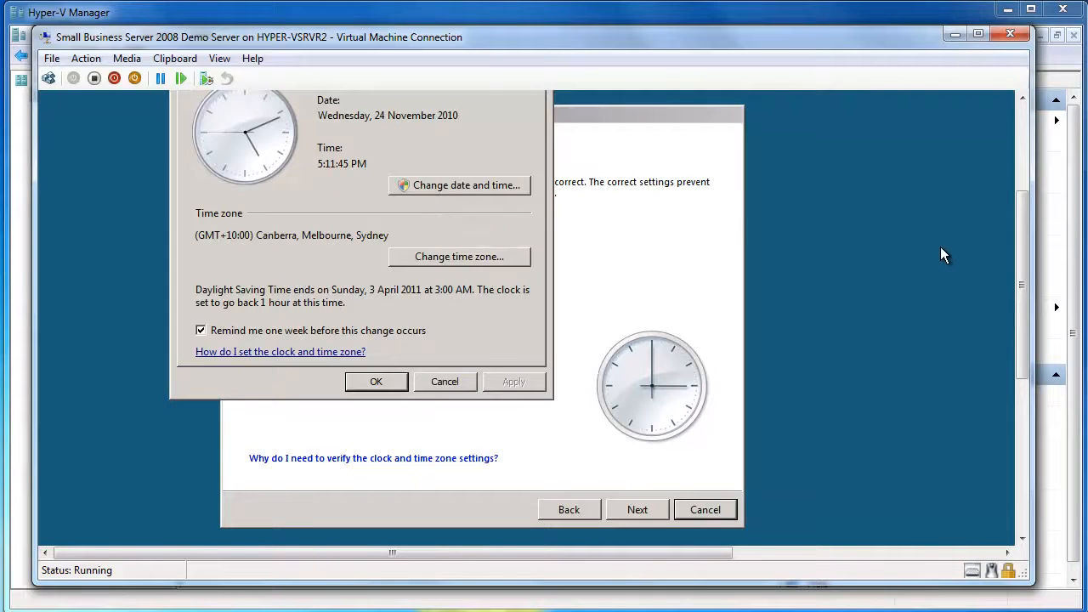
drag(1021, 218, 1012, 187)
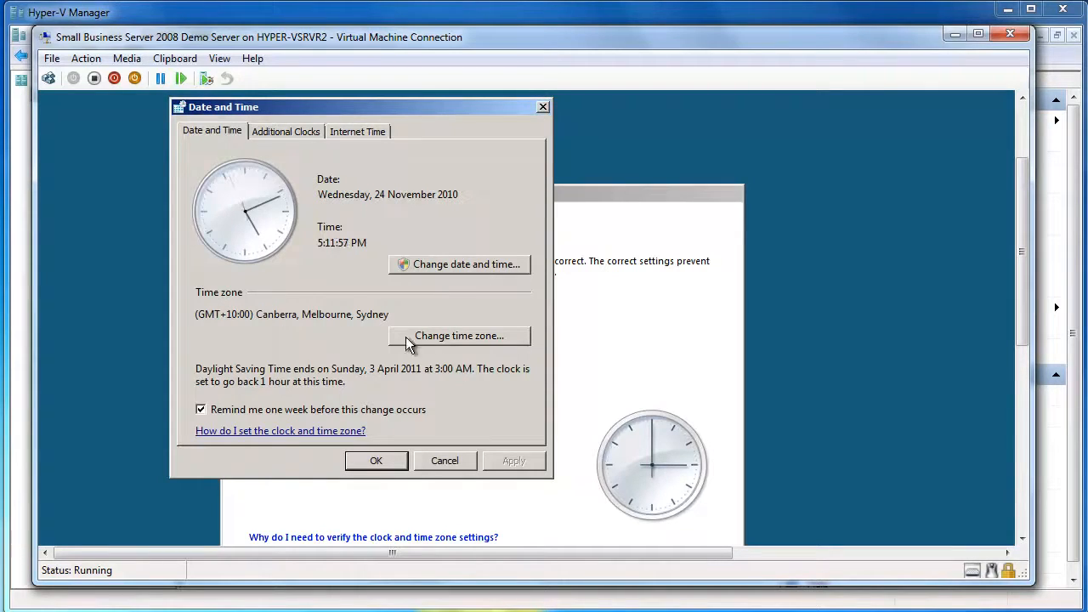
click(391, 461)
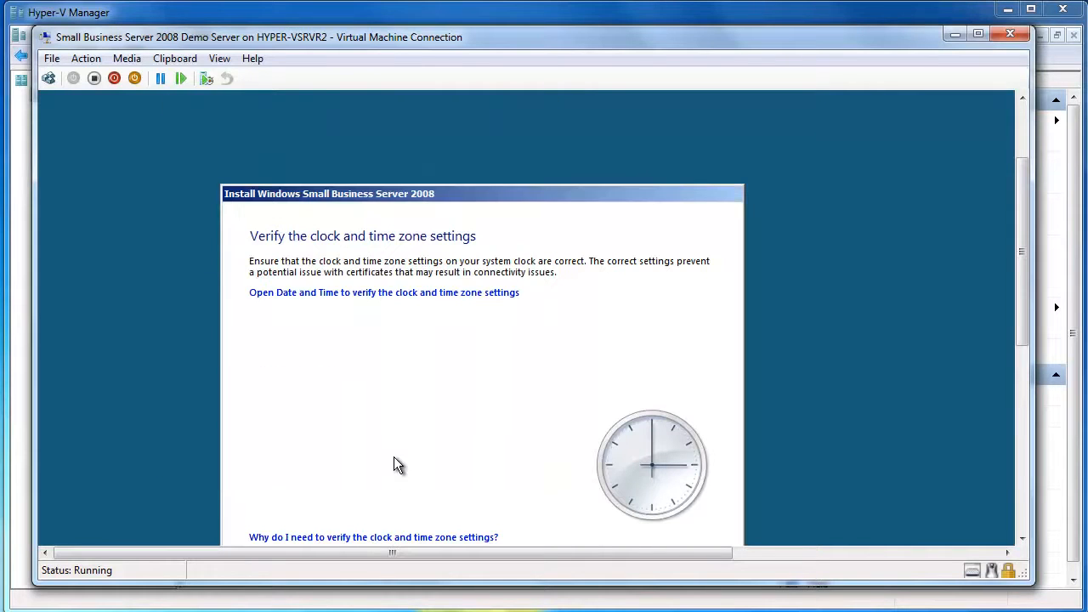
click(1021, 538)
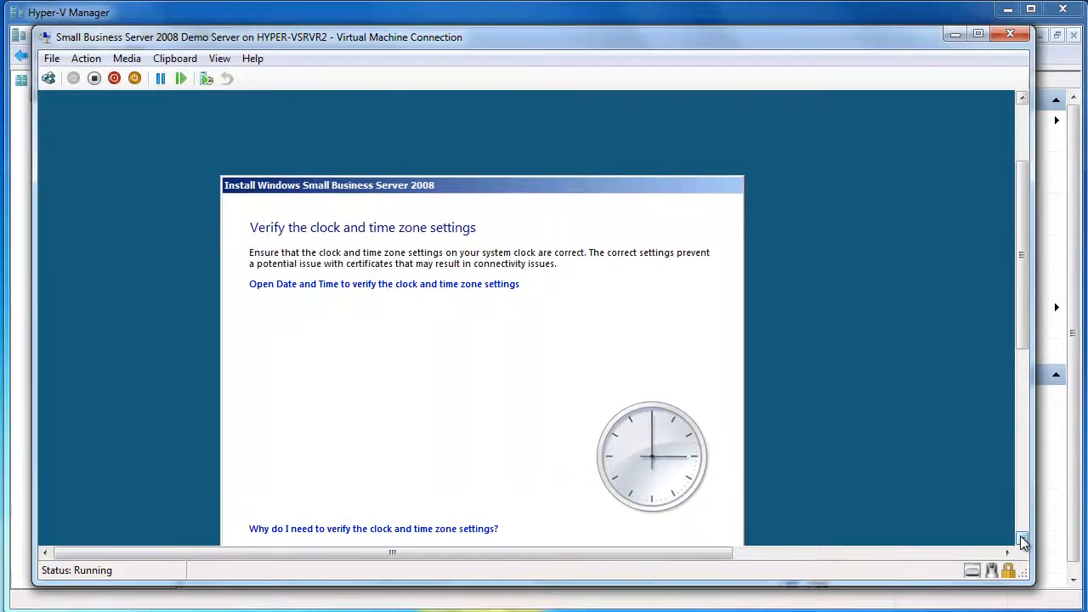
click(1021, 538)
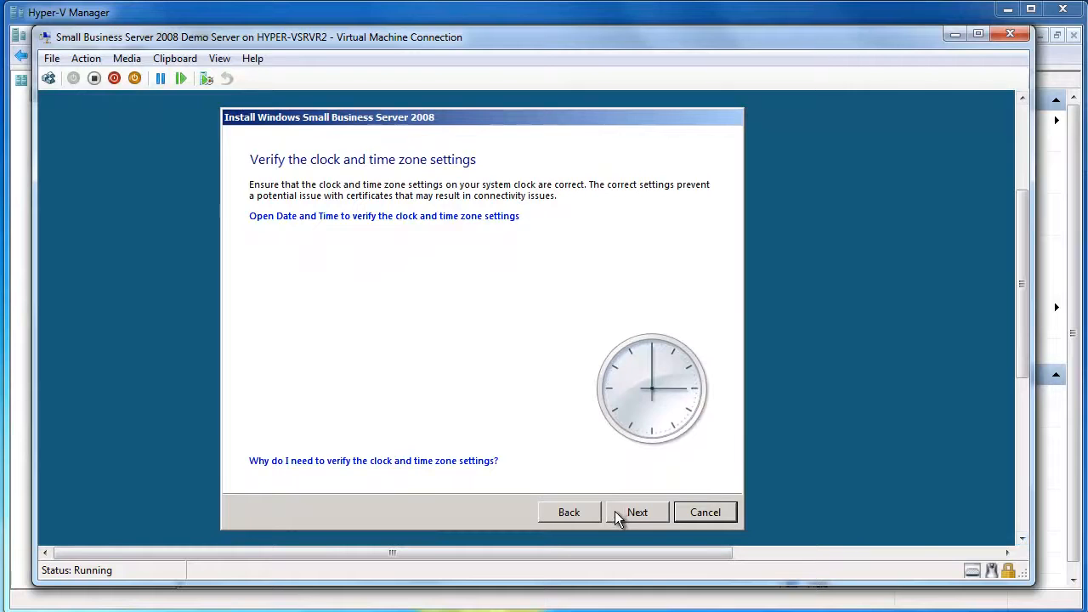
click(632, 508)
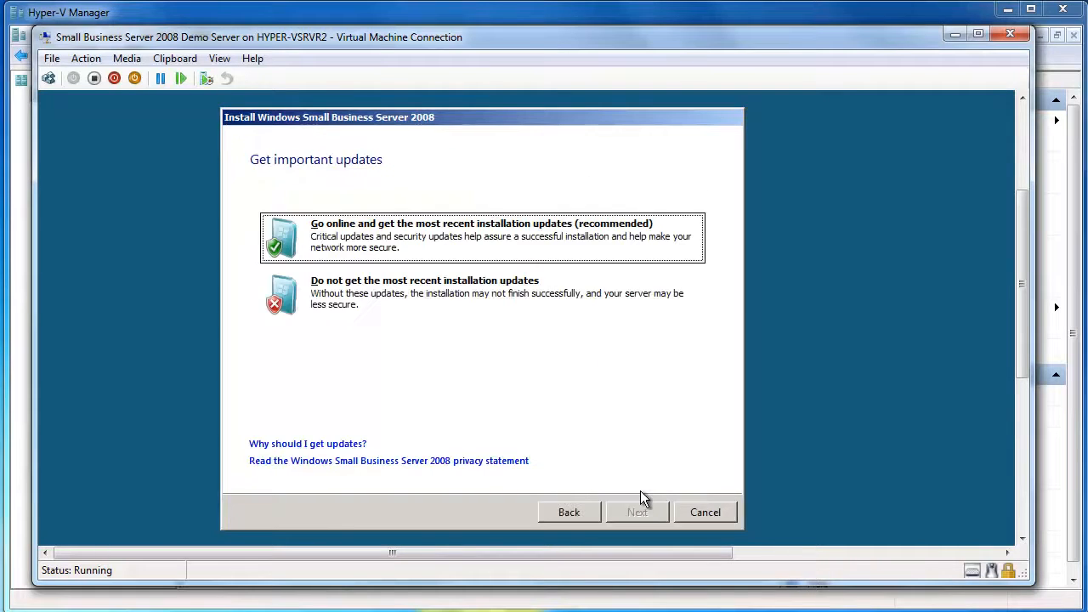
- Opt into online installation updates and enter 'OEC Computers' as the business name
click(431, 229)
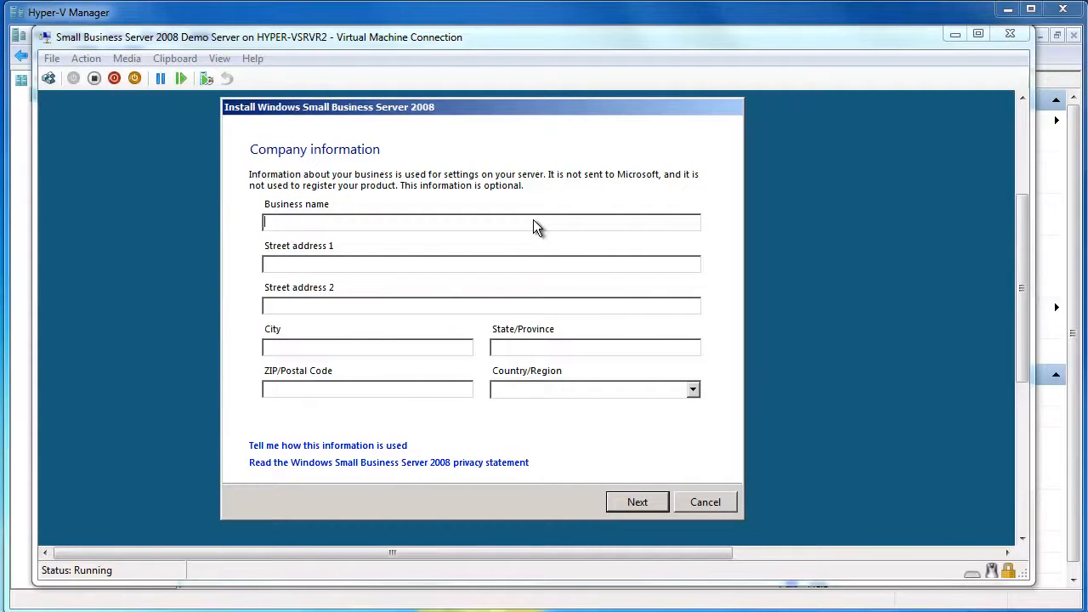
click(533, 219)
text(O)
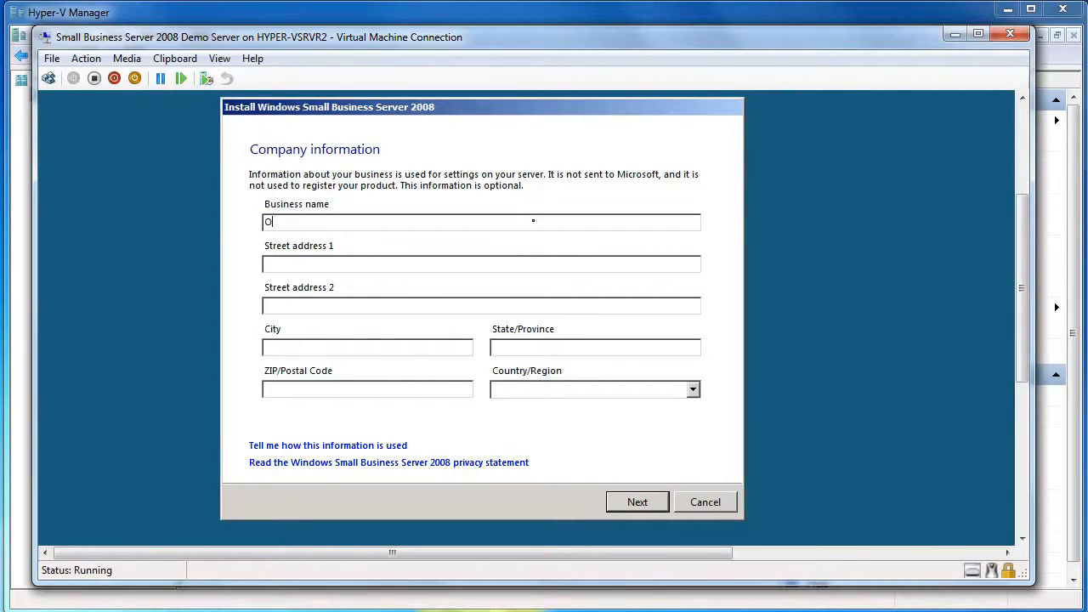
text(EC Computers)
- Set the Country/Region to Australia
click(698, 390)
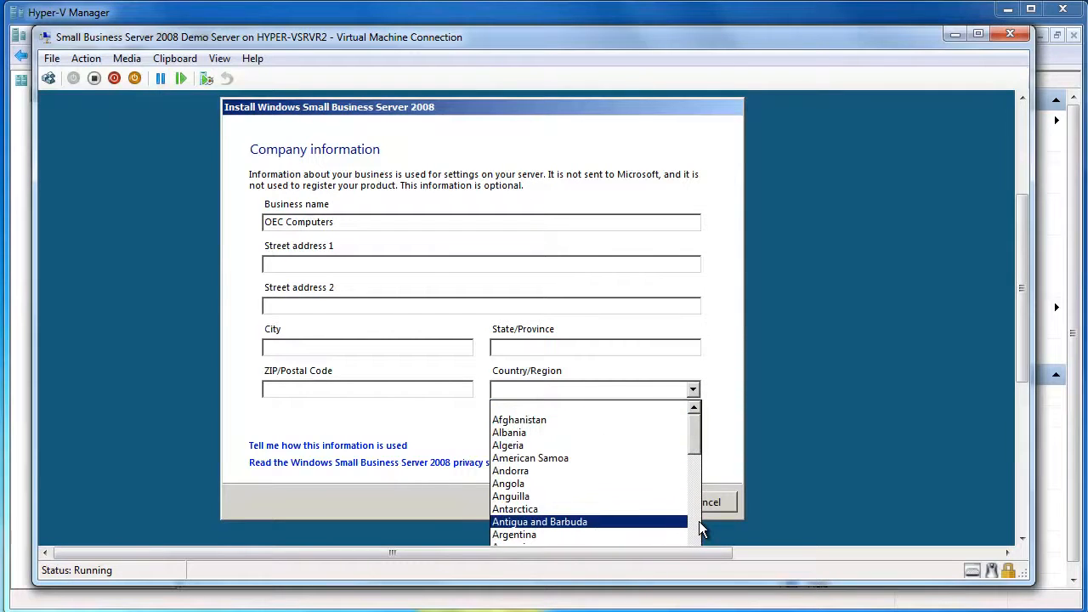
scroll(680, 510, down, 9)
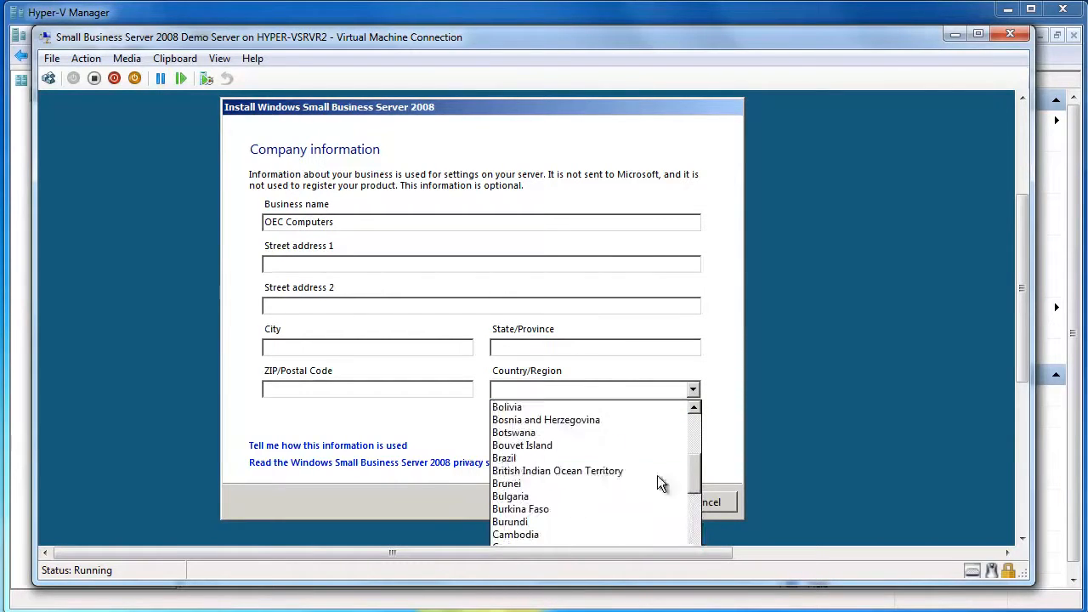
click(694, 407)
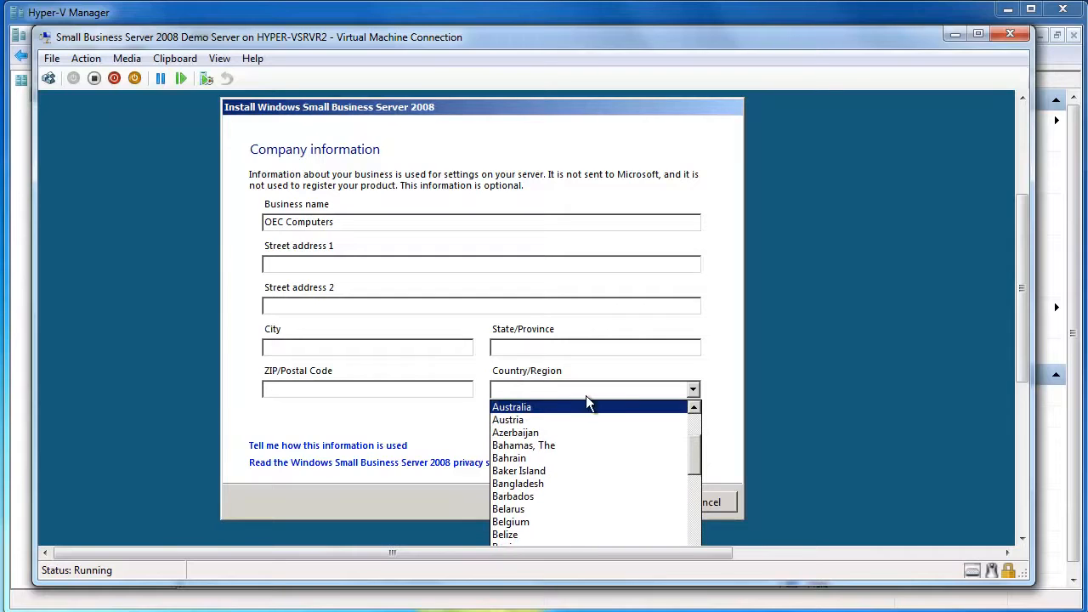
click(581, 409)
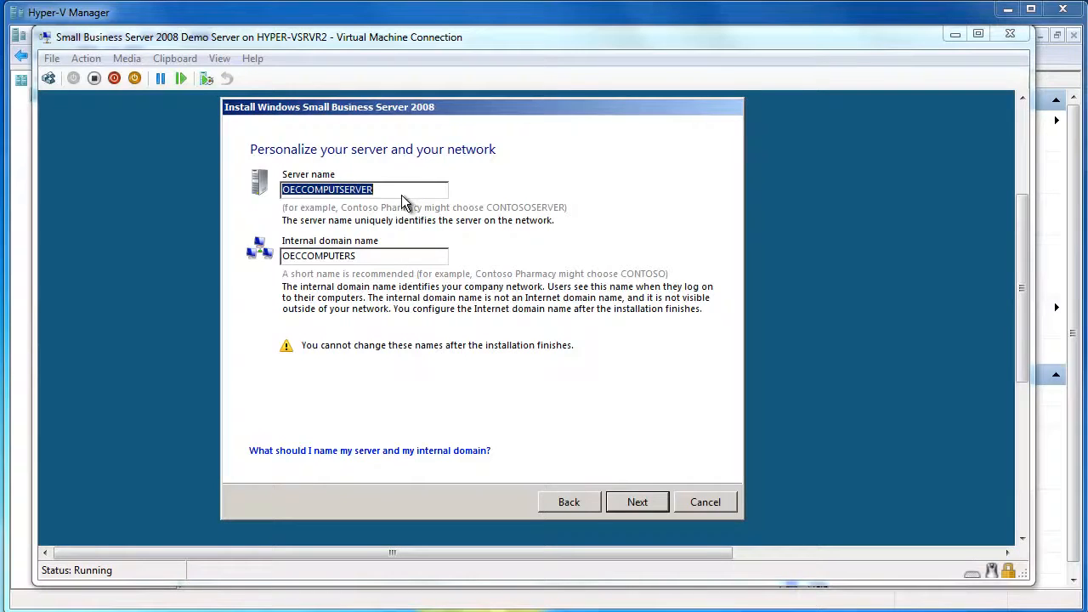
- Replace the suggested server name with OECSBSERVER, keep domain OECCOMPUTERS, and continue
click(401, 194)
double_click(402, 194)
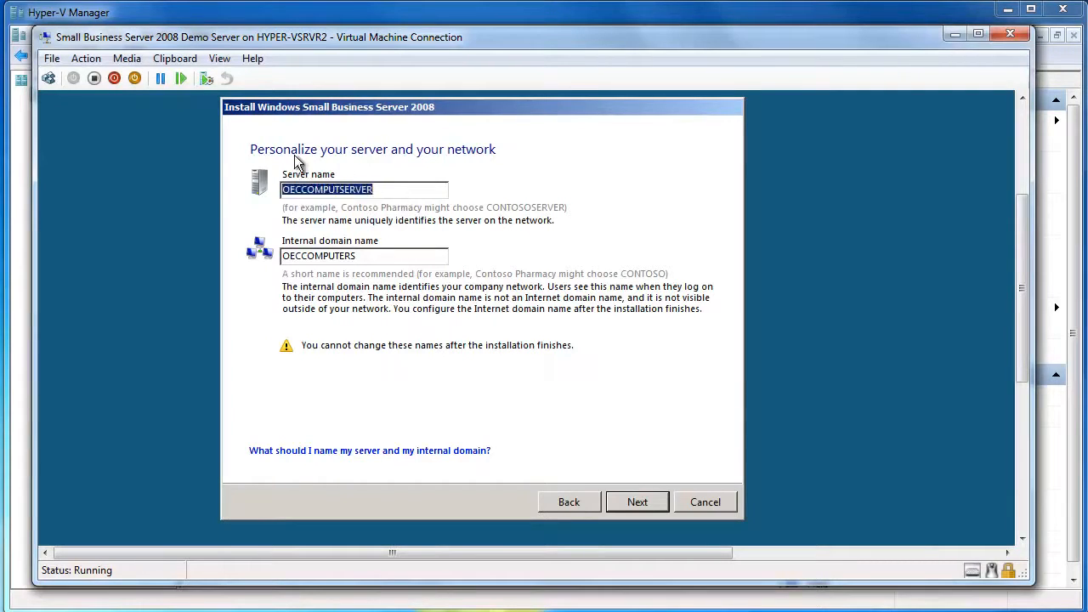
text(OEC)
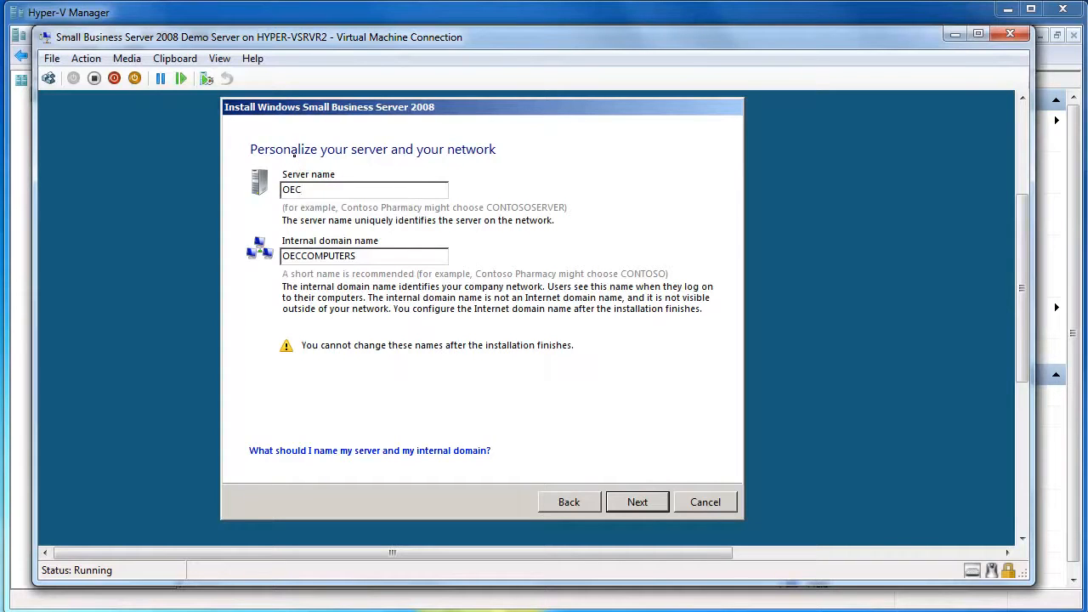
text(SBSERVER)
key(Tab)
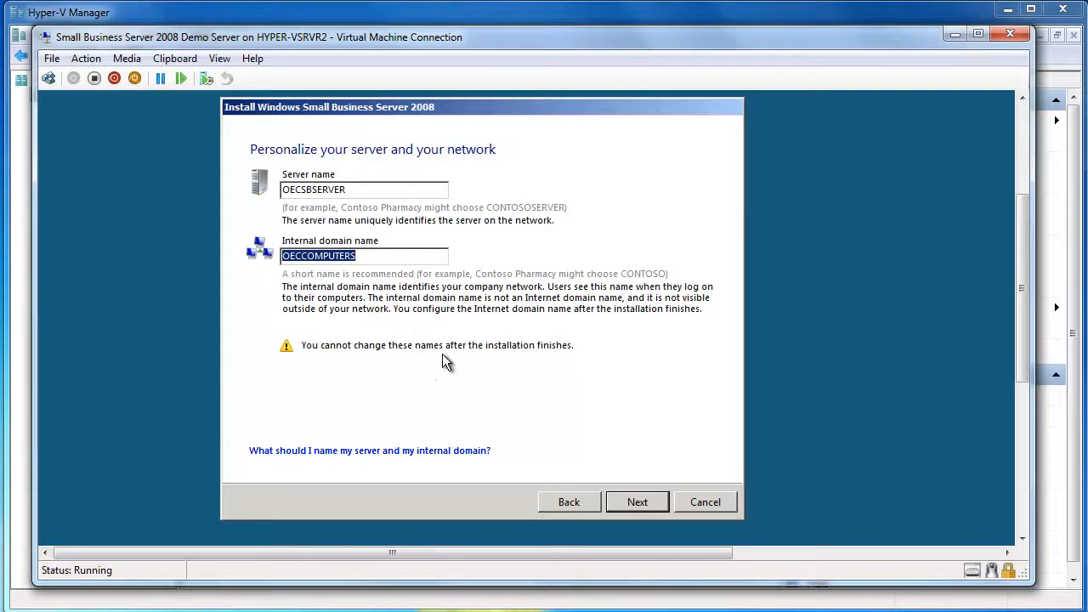
click(641, 504)
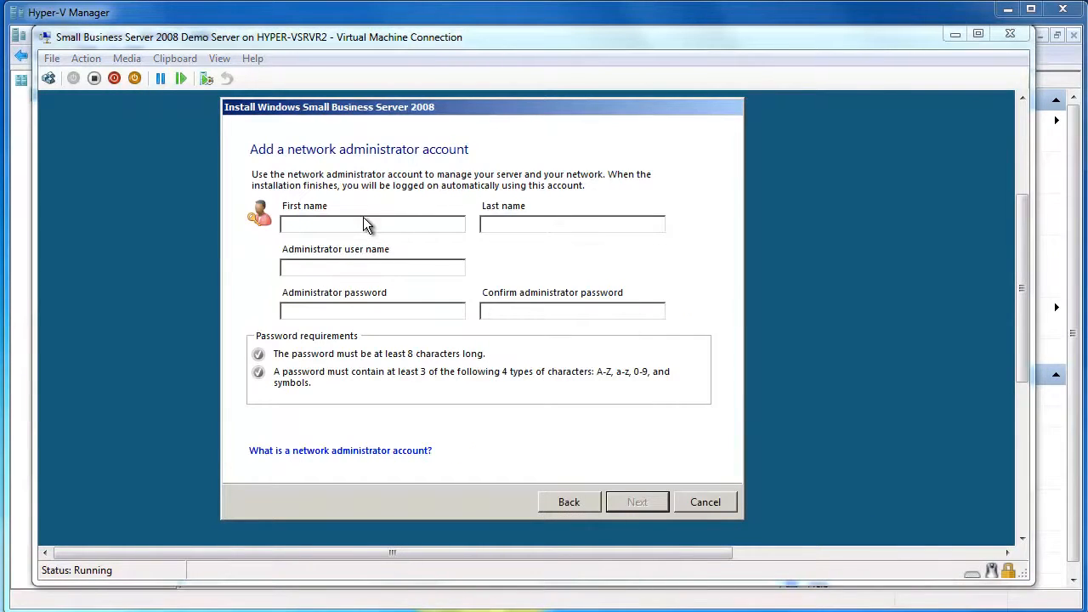
- Enter the administrator's first name, last name, user name and matching password, then continue
click(357, 224)
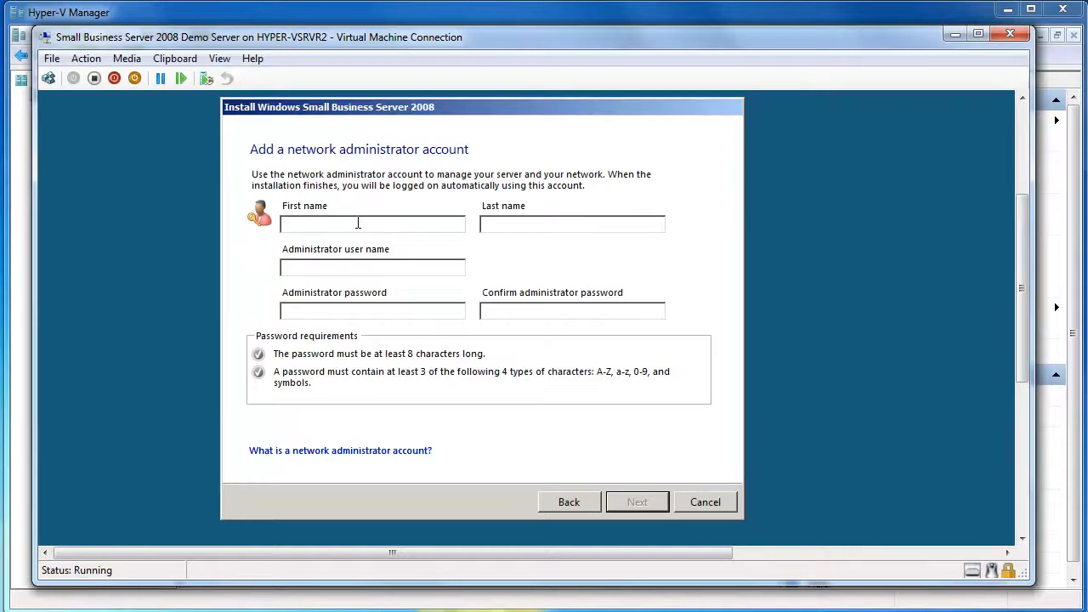
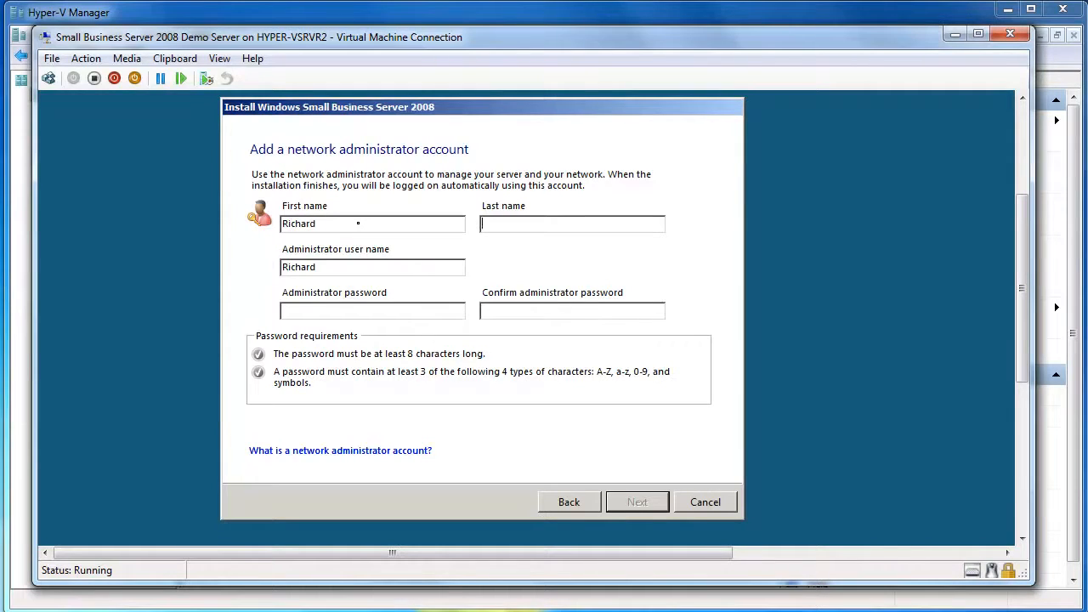
key(Tab)
key(Tab)
text(Richard*********)
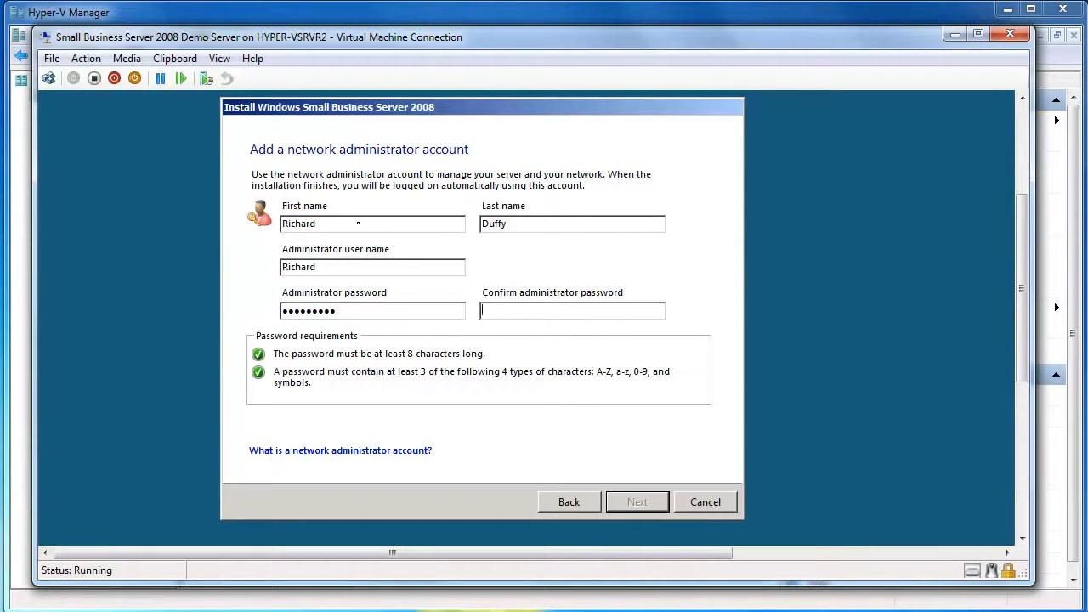
key(Tab)
text(********)
click(639, 503)
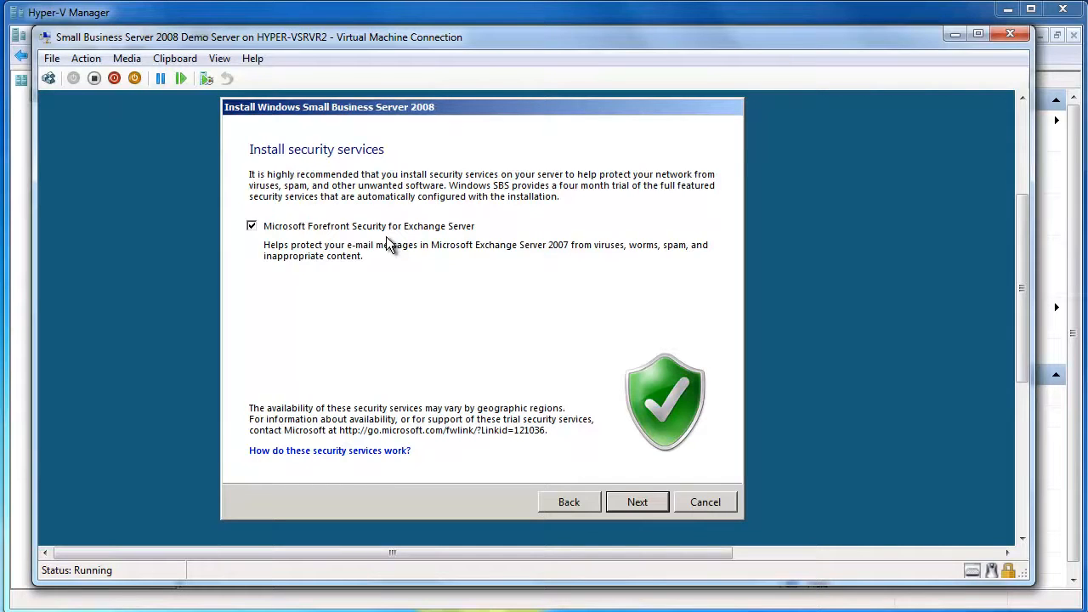
- Untick Microsoft Forefront Security for Exchange Server and go on to the settings summary
click(338, 227)
click(637, 503)
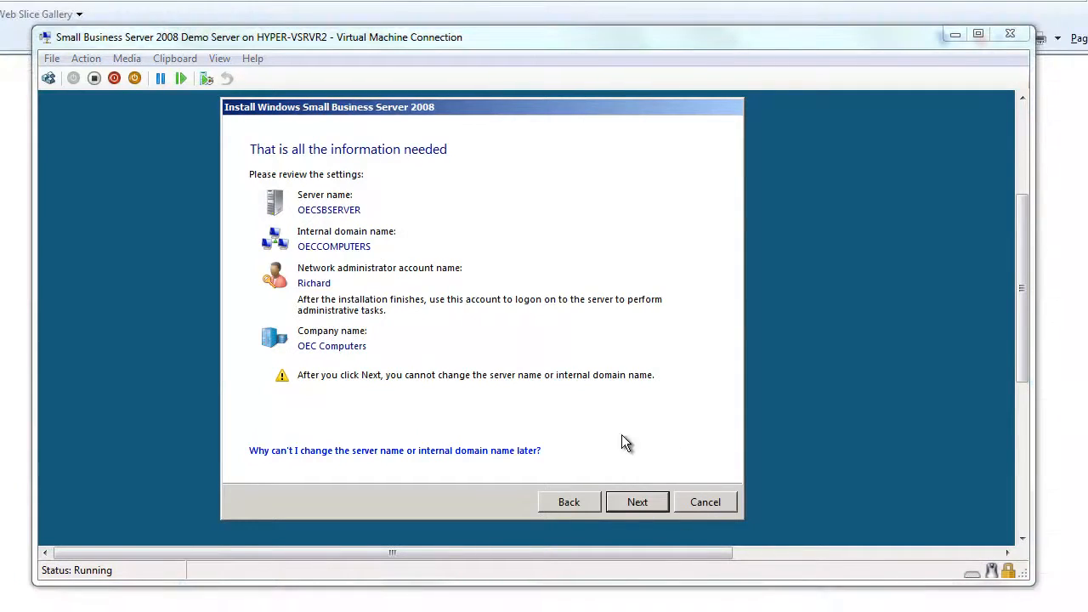
- Confirm the summary settings and let the SBS 2008 installation run to completion
click(629, 501)
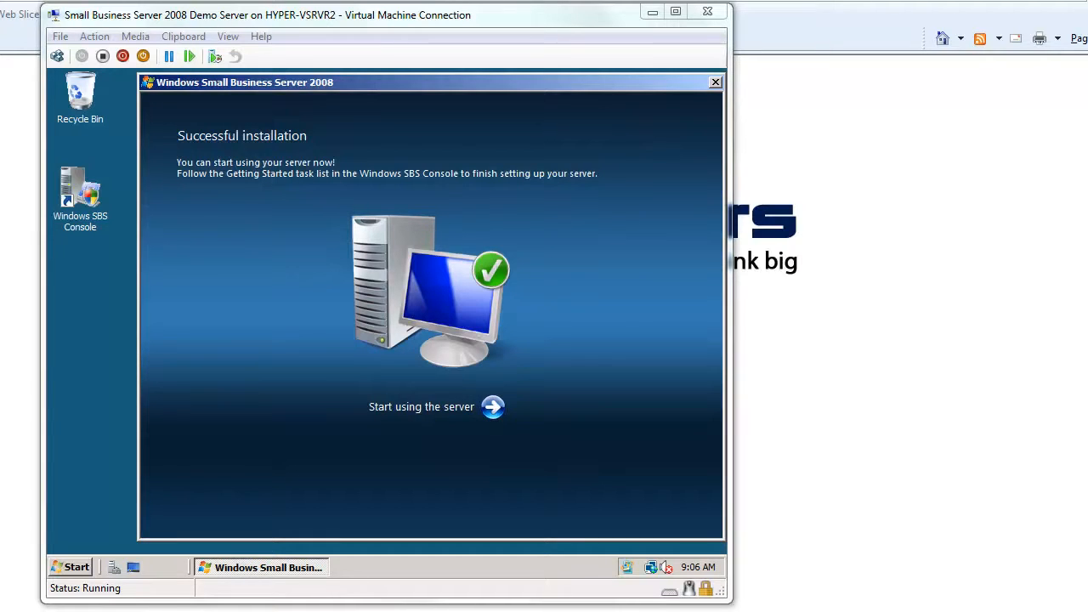
- Choose 'Start using the server' and wait for the Windows SBS Console home page to open
click(492, 408)
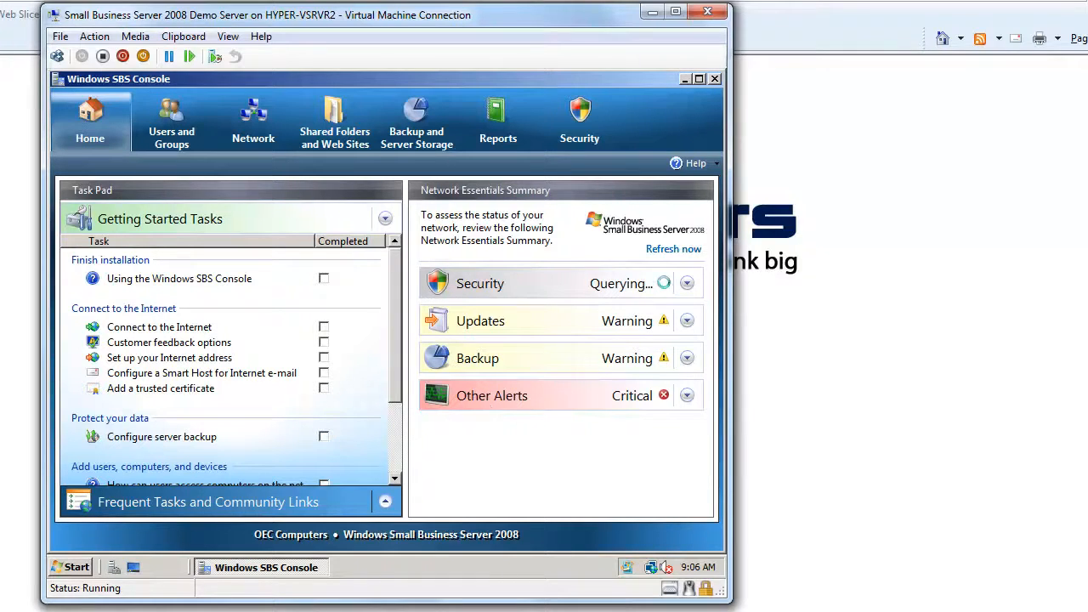
mouse_move(651, 567)
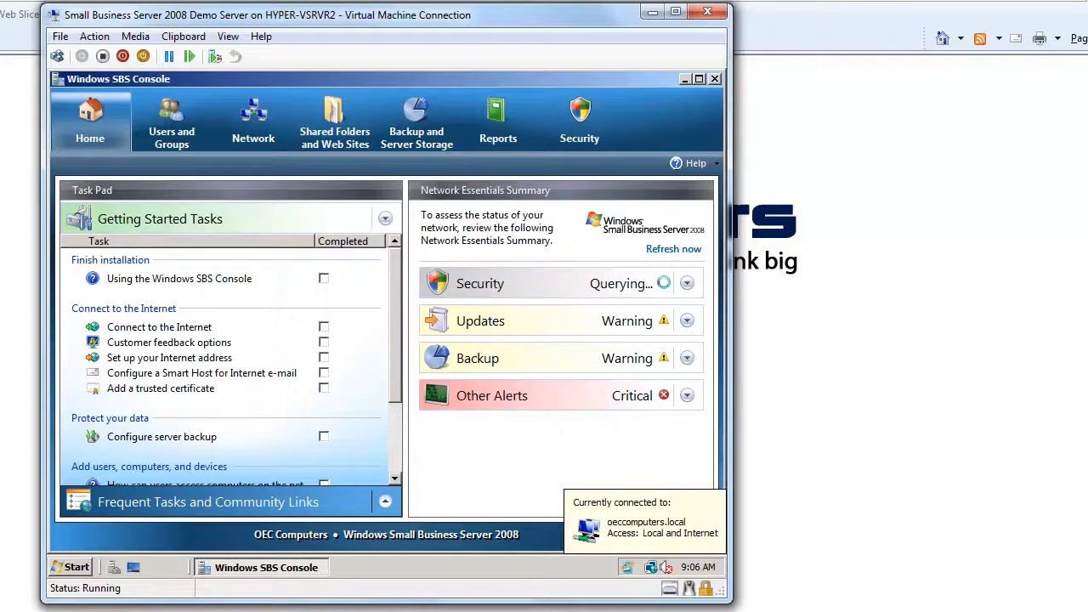